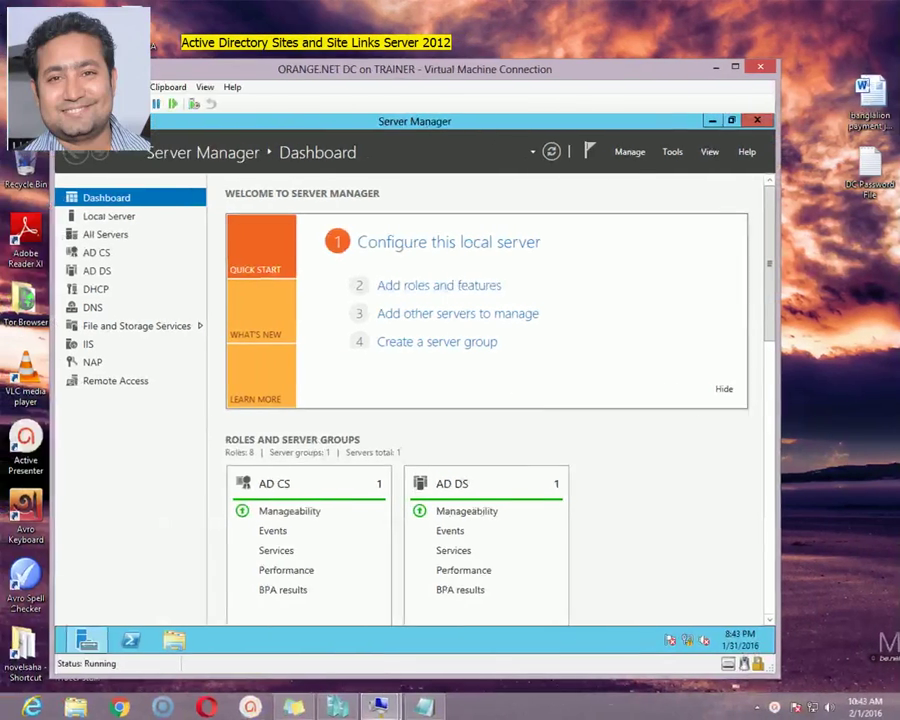
{"action": "left_click", "coordinate": [204, 87]}
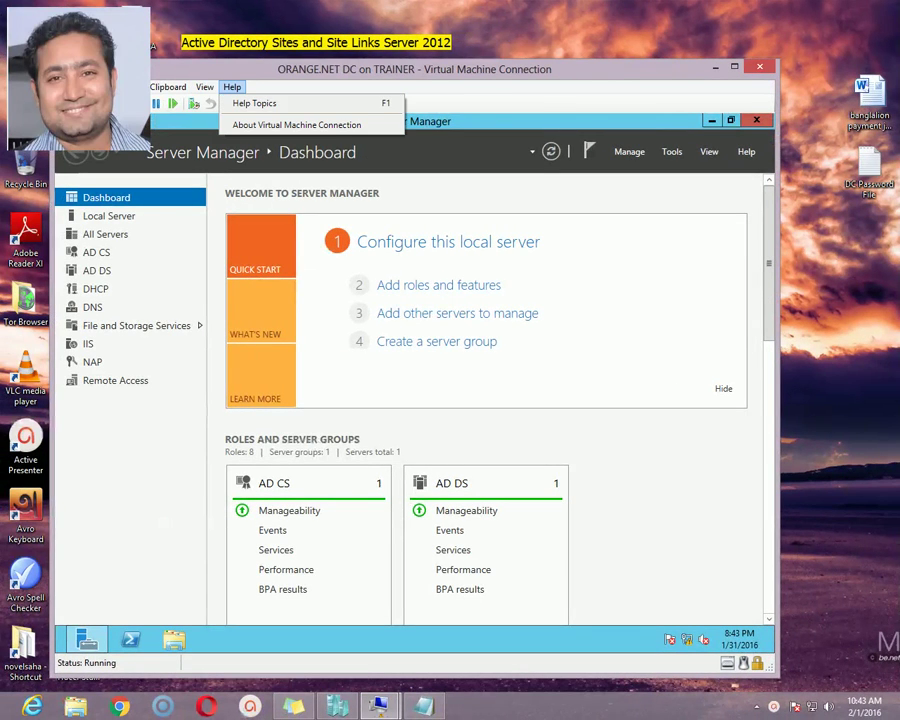
{"action": "left_click", "coordinate": [232, 103]}
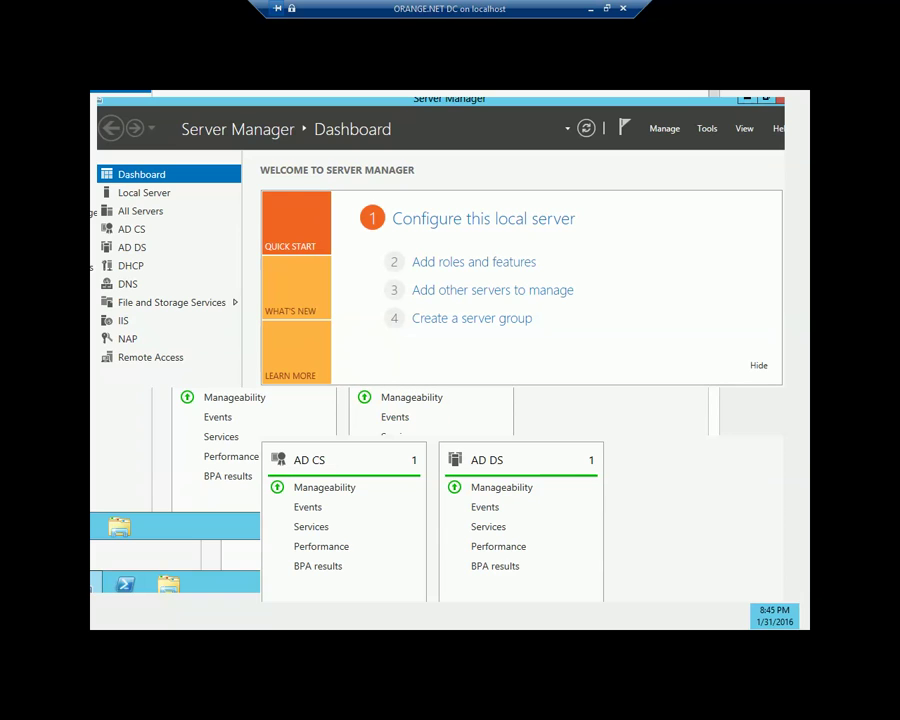
Open Active Directory Sites and Services and expand the Sites container down to the servers of Default-First-Site-Name.
{"action": "left_click", "coordinate": [706, 128]}
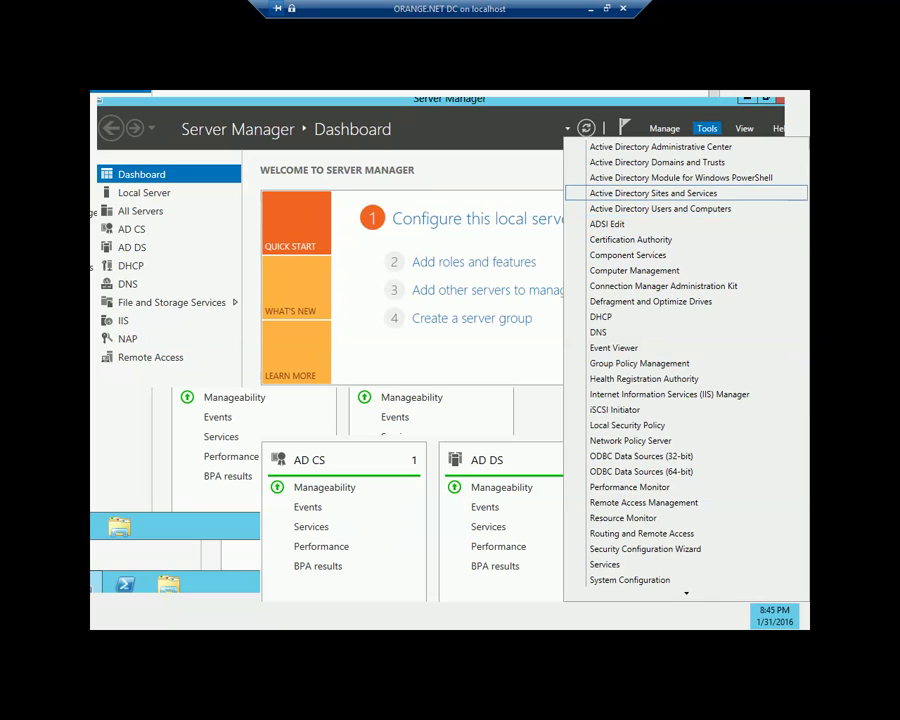
{"action": "left_click", "coordinate": [653, 193]}
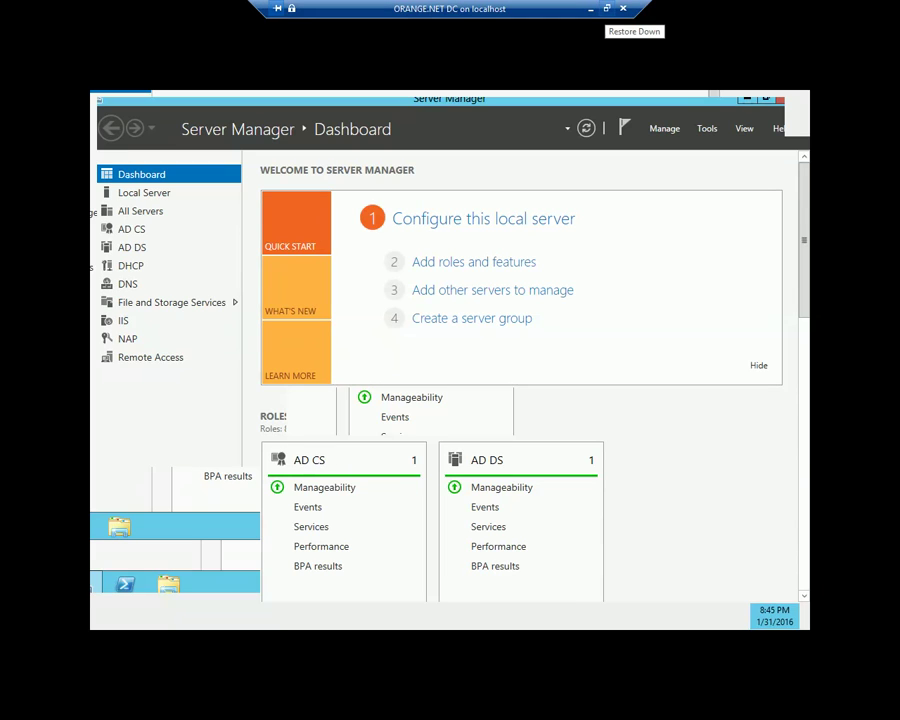
{"action": "left_click", "coordinate": [606, 8]}
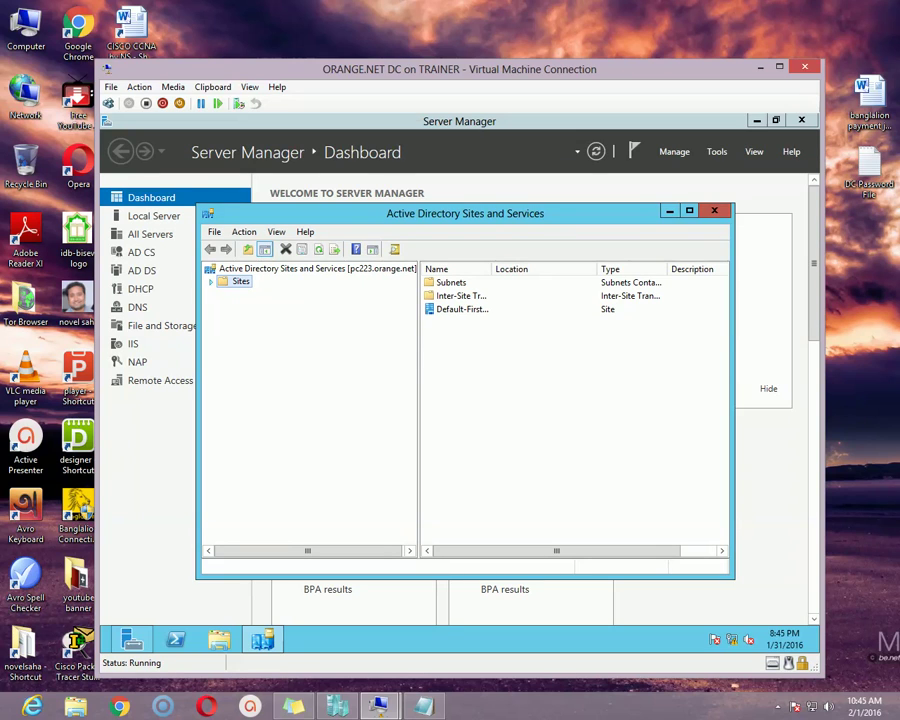
{"action": "key", "text": "Right"}
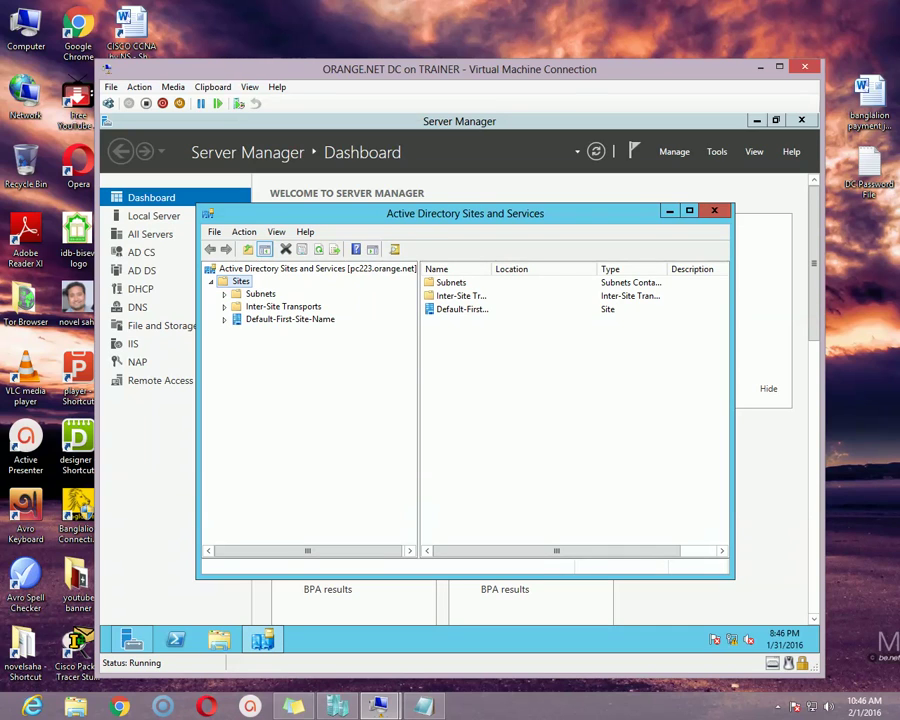
{"action": "key", "text": "F5"}
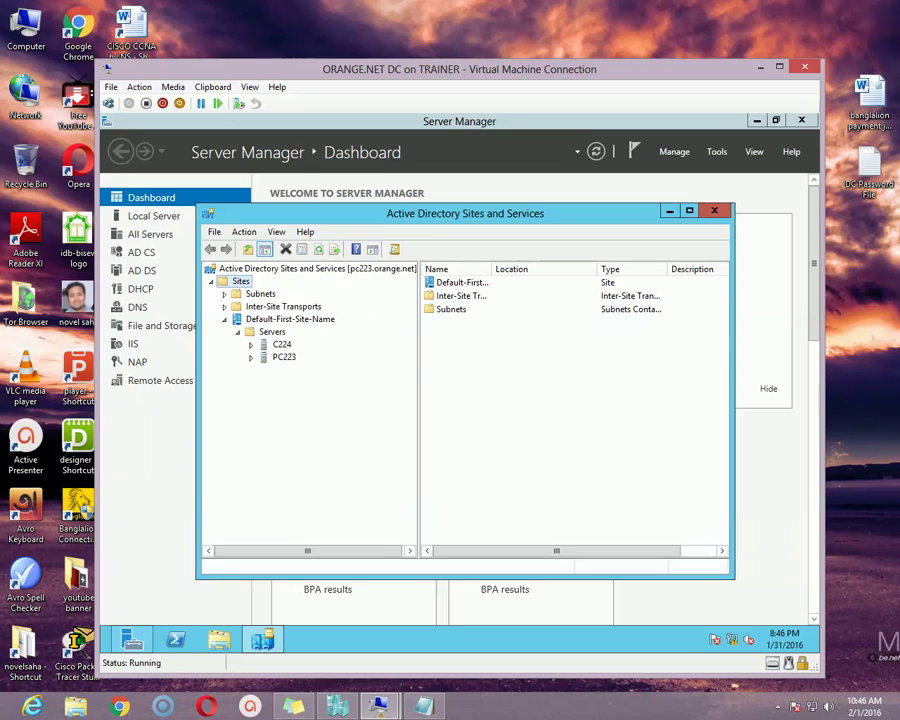
Create a new site named MEL-SITE under Sites, using the DEFAULTIPSITELINK site link, and dismiss the notice.
{"action": "right_click", "coordinate": [241, 283]}
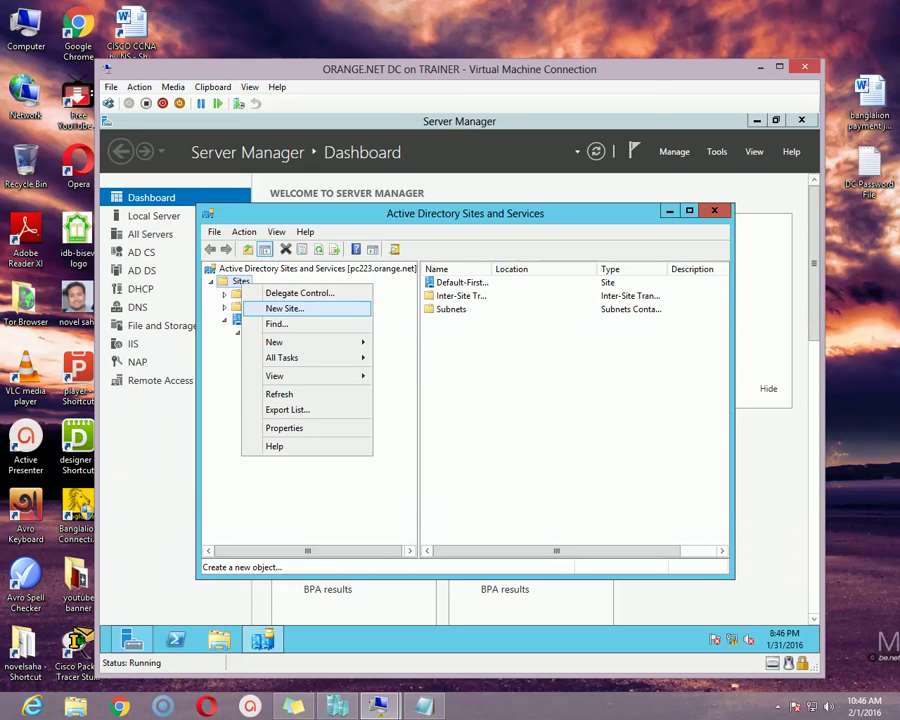
{"action": "key", "text": "Return"}
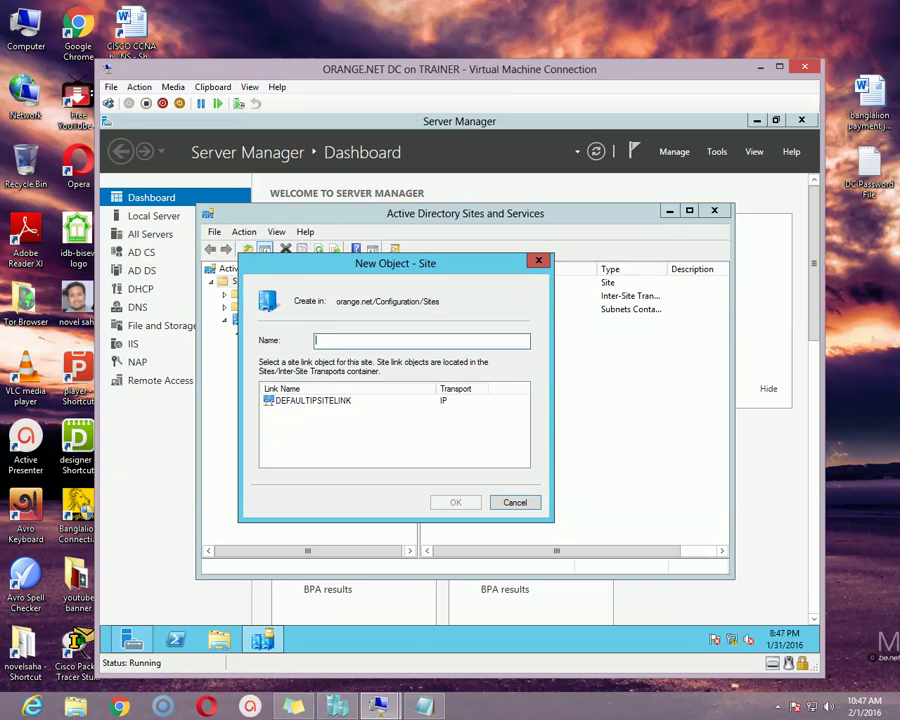
{"action": "type", "text": "MEL-SITE"}
{"action": "left_click", "coordinate": [268, 401]}
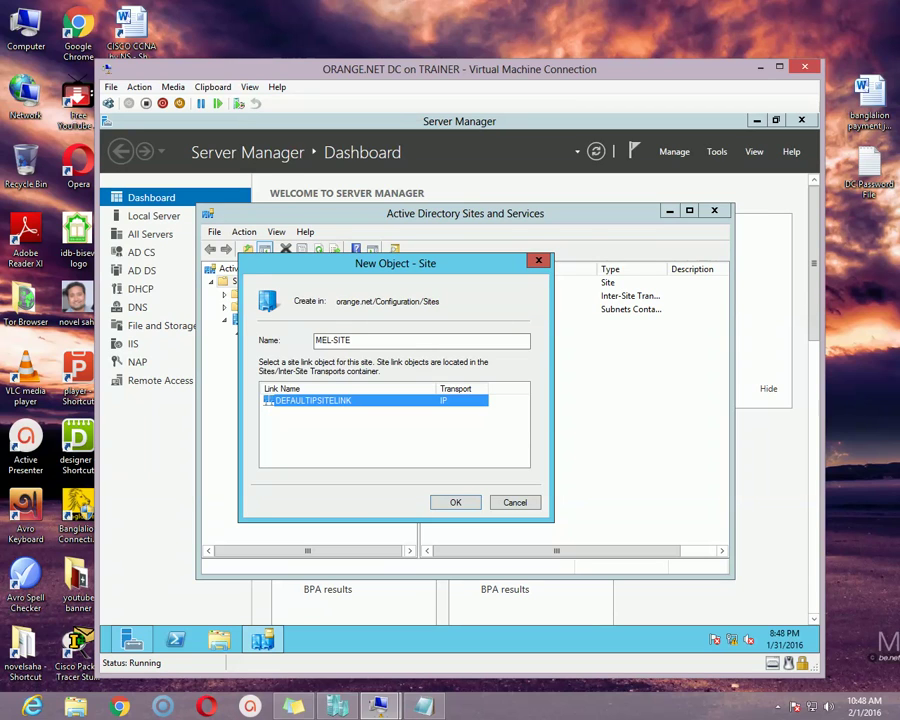
{"action": "key", "text": "Return"}
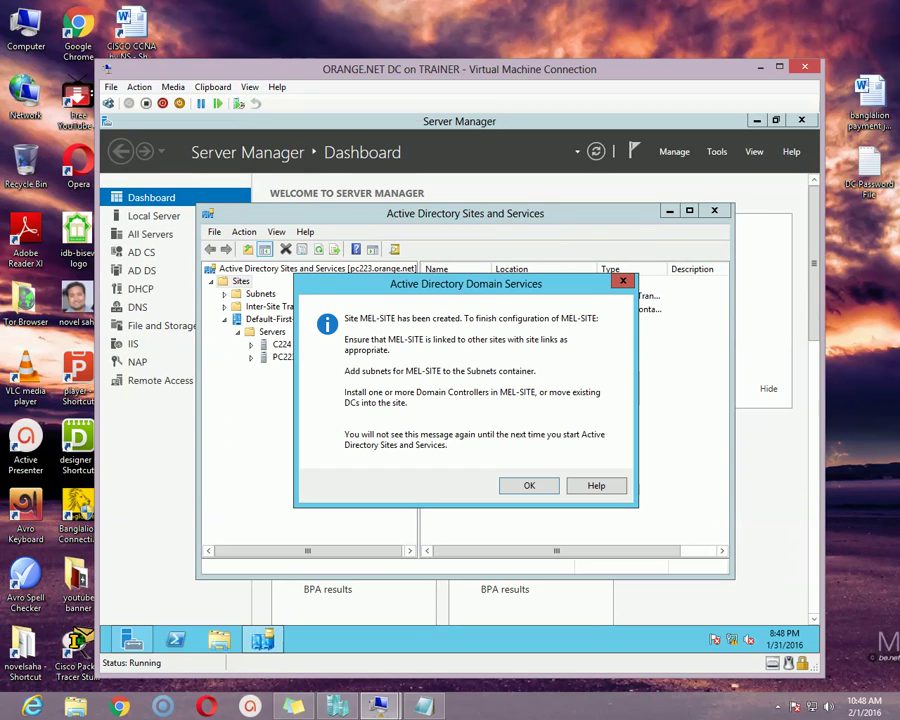
{"action": "left_click_drag", "start_coordinate": [466, 283], "coordinate": [470, 291]}
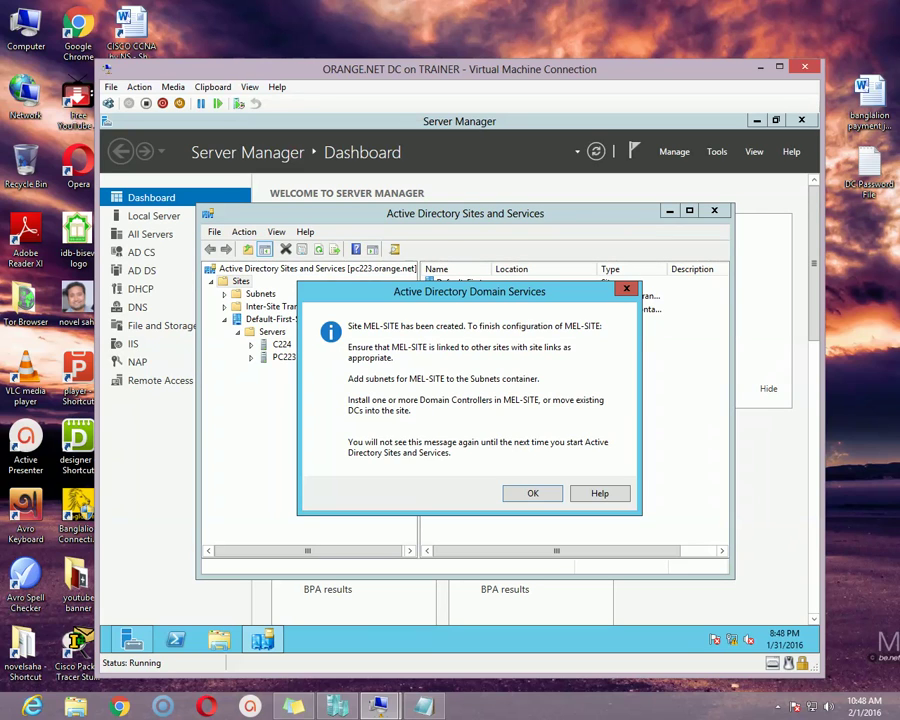
{"action": "key", "text": "Return"}
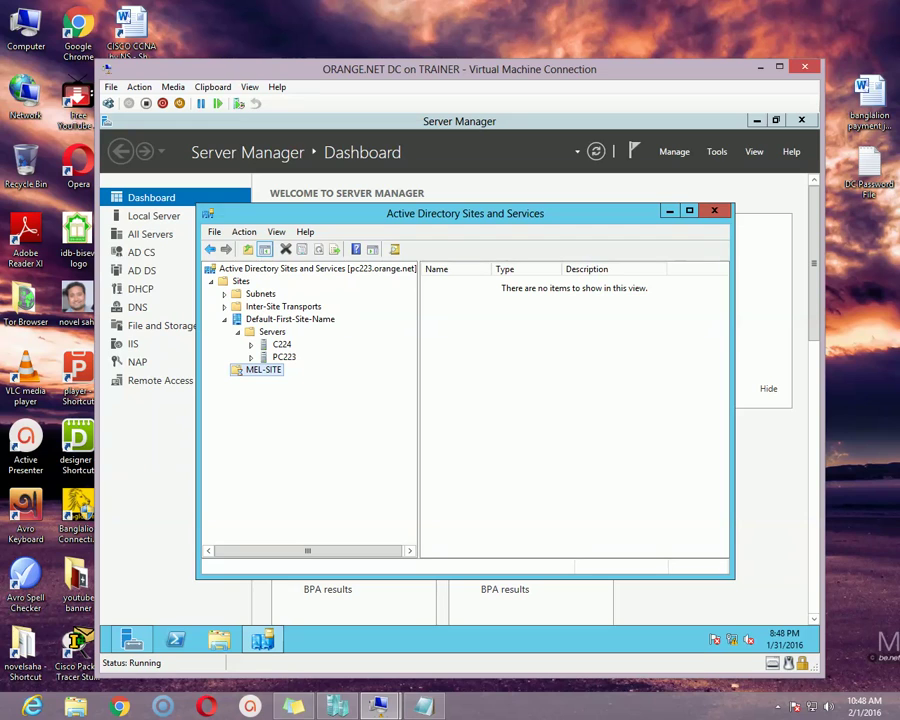
Create a new site named SYD-SITE under Sites, using the DEFAULTIPSITELINK site link.
{"action": "left_click_drag", "start_coordinate": [455, 216], "coordinate": [479, 218]}
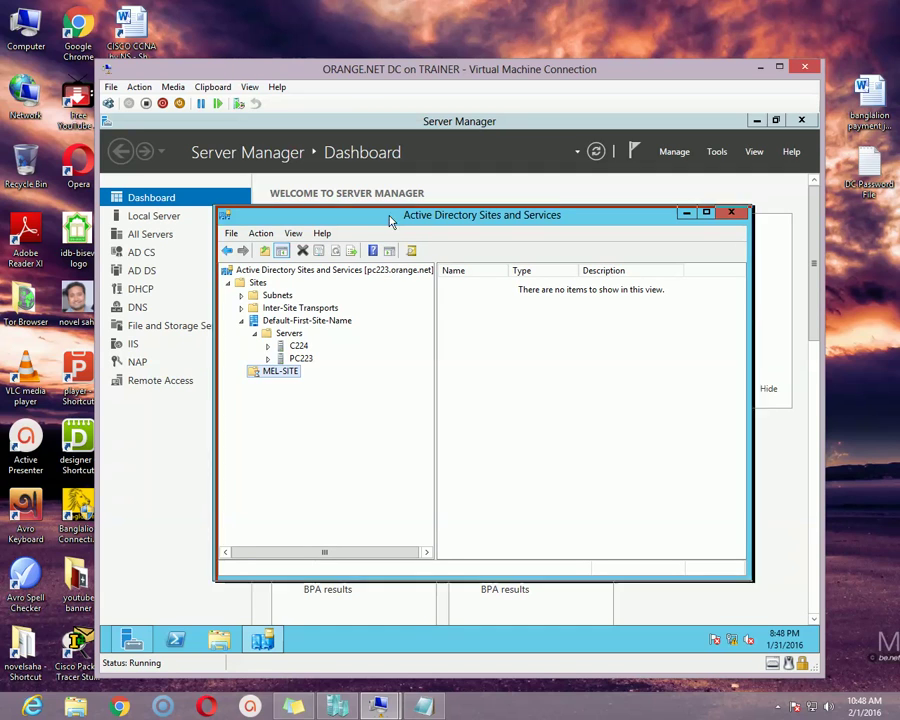
{"action": "left_click_drag", "start_coordinate": [446, 215], "coordinate": [456, 221]}
{"action": "left_click_drag", "start_coordinate": [445, 420], "coordinate": [428, 420]}
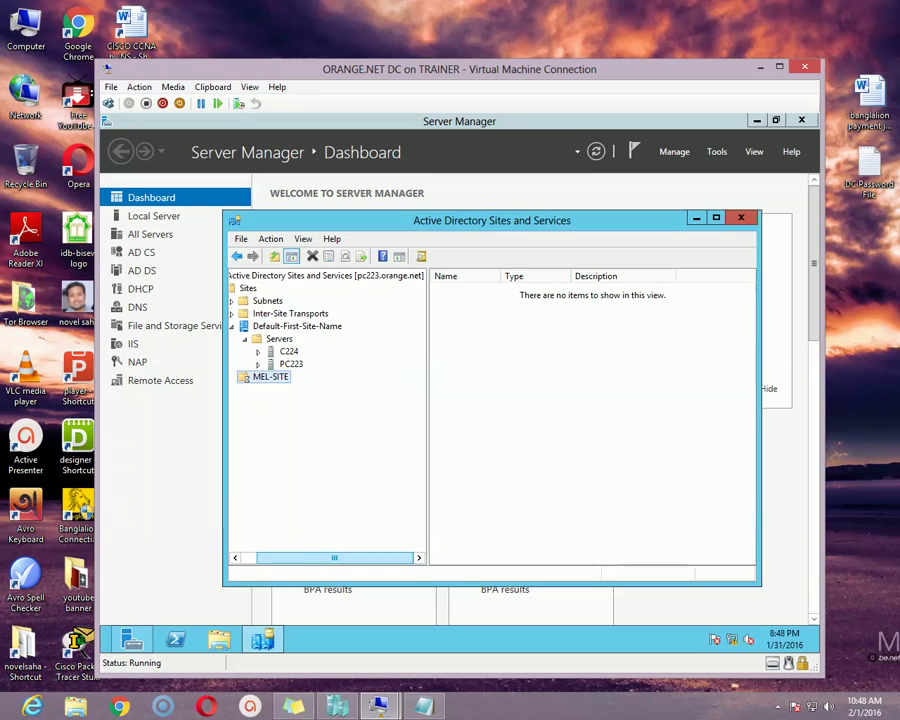
{"action": "right_click", "coordinate": [285, 301]}
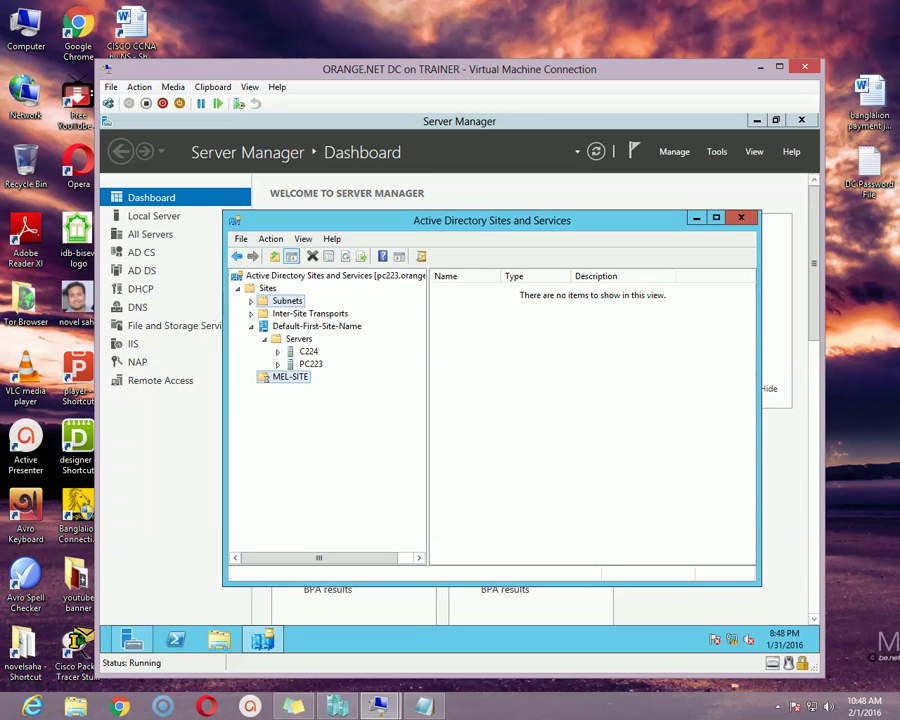
{"action": "left_click", "coordinate": [267, 288]}
{"action": "right_click", "coordinate": [266, 289]}
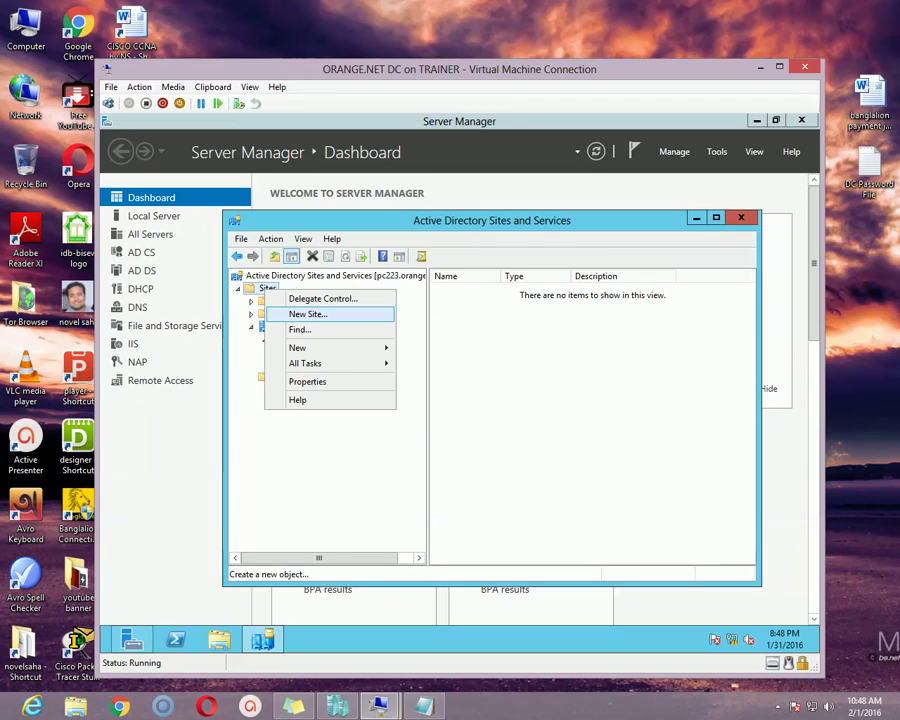
{"action": "left_click", "coordinate": [308, 313]}
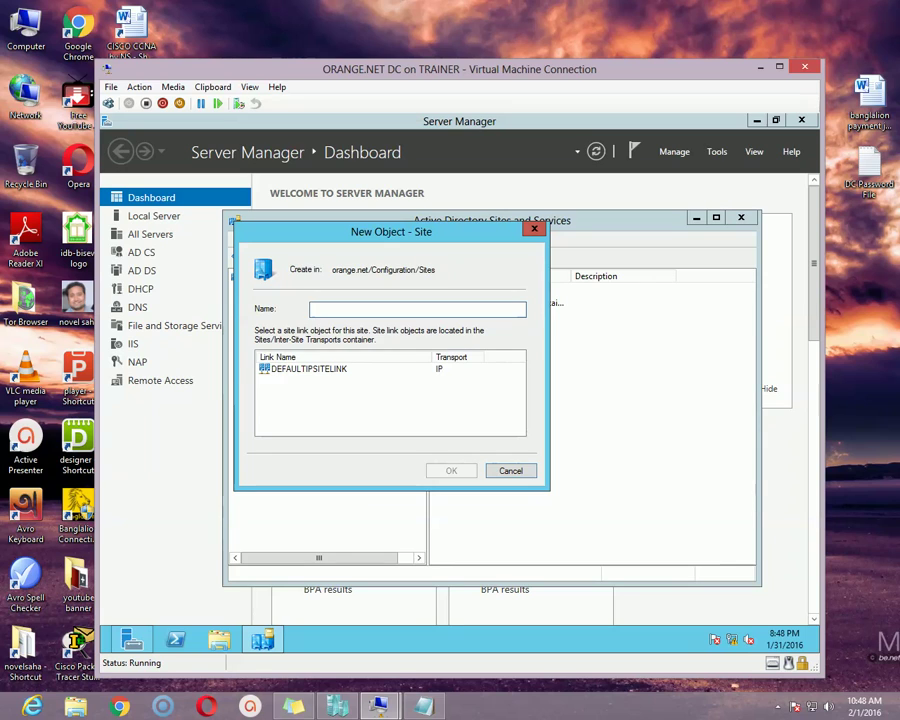
{"action": "left_click_drag", "start_coordinate": [391, 231], "coordinate": [513, 235]}
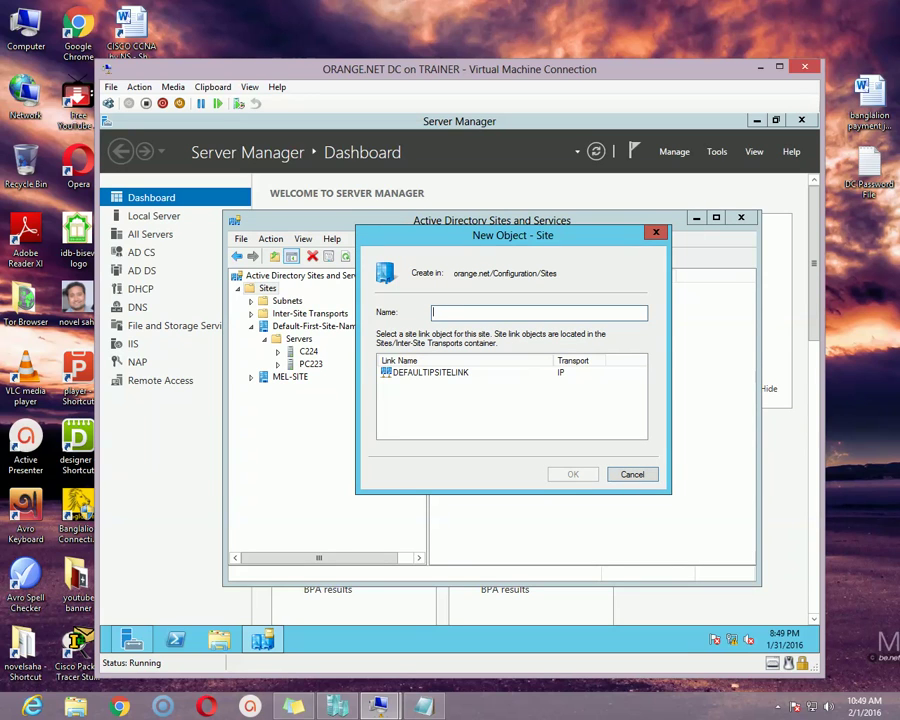
{"action": "type", "text": "SYD-SITE"}
{"action": "left_click", "coordinate": [385, 372]}
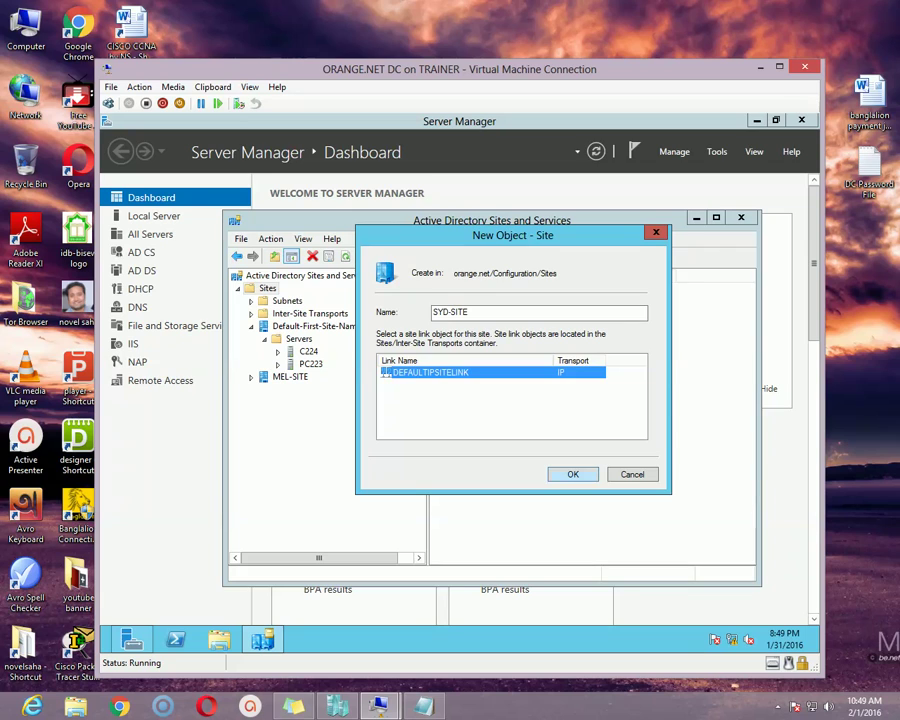
{"action": "key", "text": "Return"}
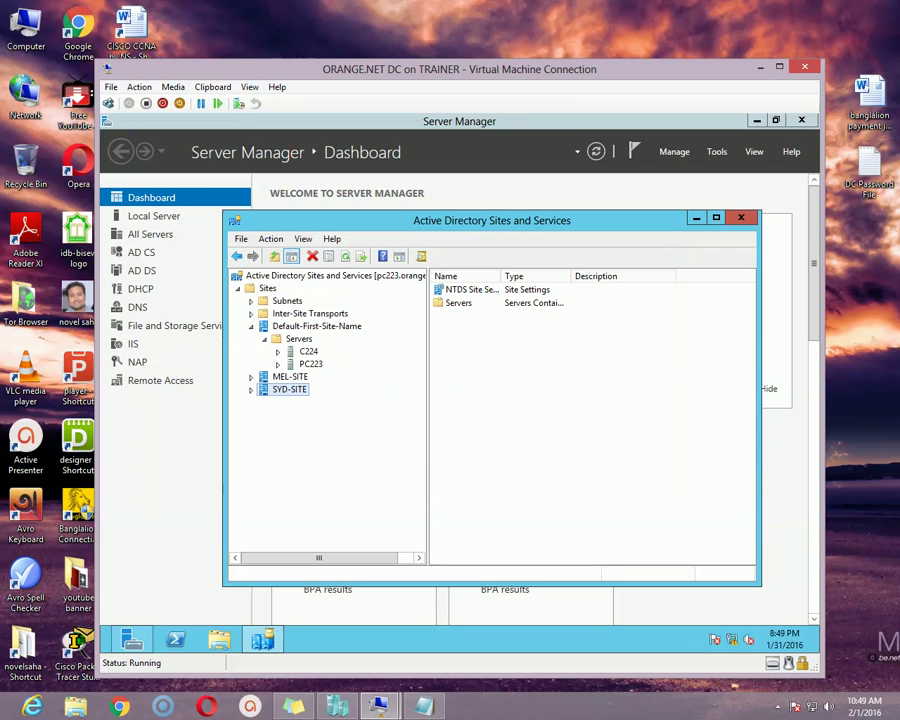
Create a new site named ADL-SITE under Sites, using the DEFAULTIPSITELINK site link.
{"action": "right_click", "coordinate": [264, 288]}
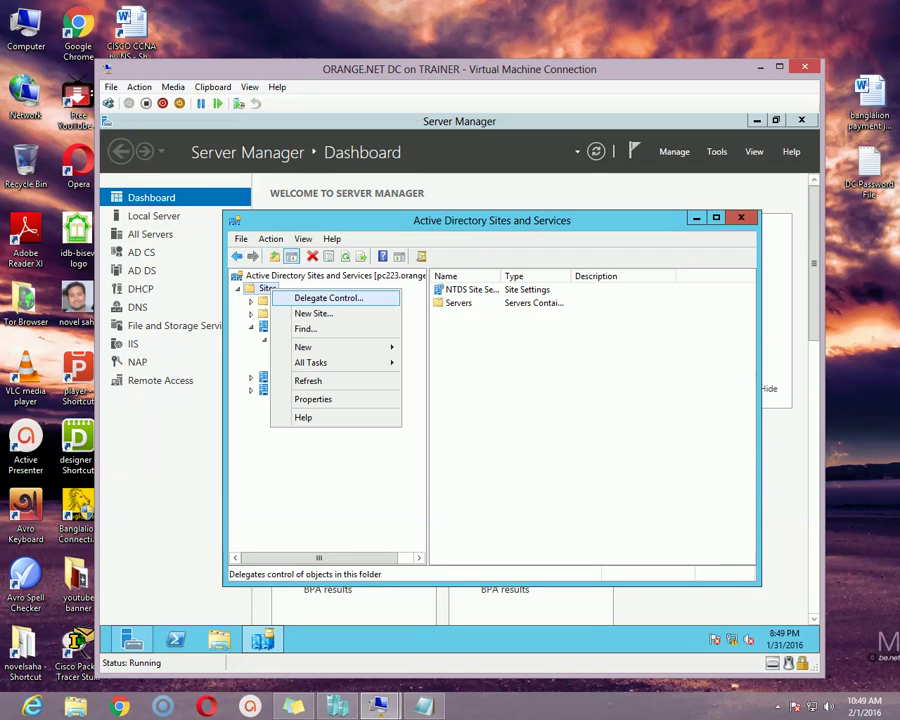
{"action": "left_click", "coordinate": [311, 311]}
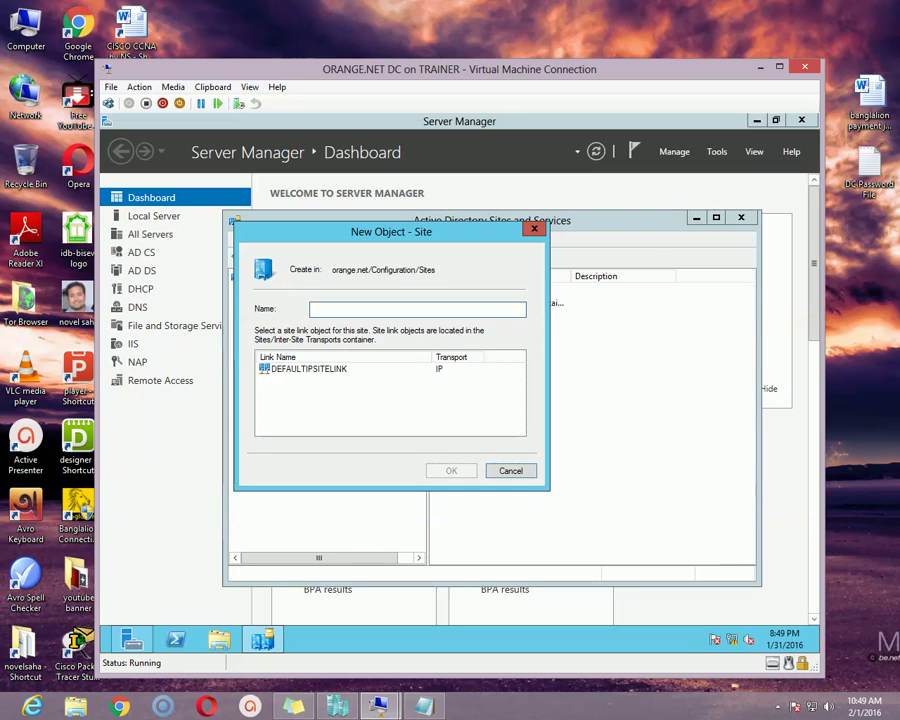
{"action": "type", "text": "ADL-SITE"}
{"action": "left_click", "coordinate": [264, 369]}
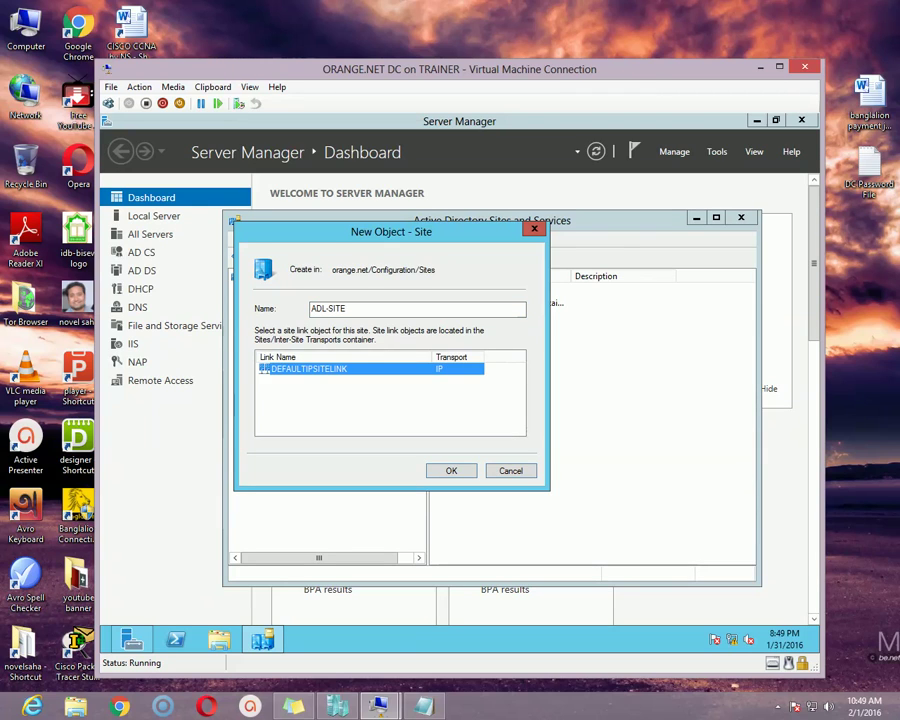
{"action": "key", "text": "Return"}
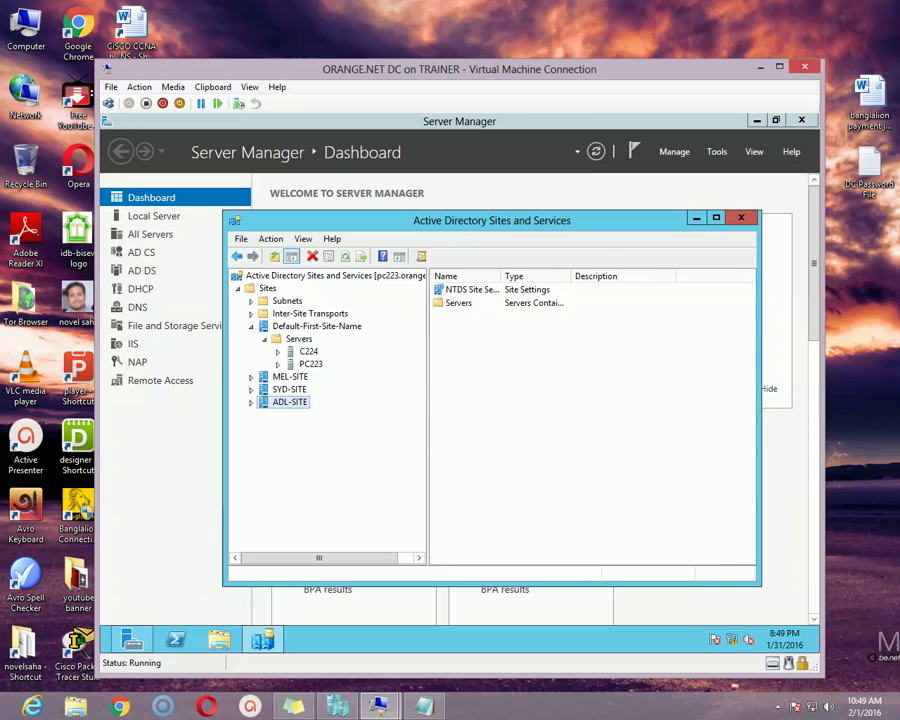
Create a new site named DHK-SITE under Sites, using the DEFAULTIPSITELINK site link.
{"action": "left_click", "coordinate": [267, 288]}
{"action": "right_click", "coordinate": [267, 288]}
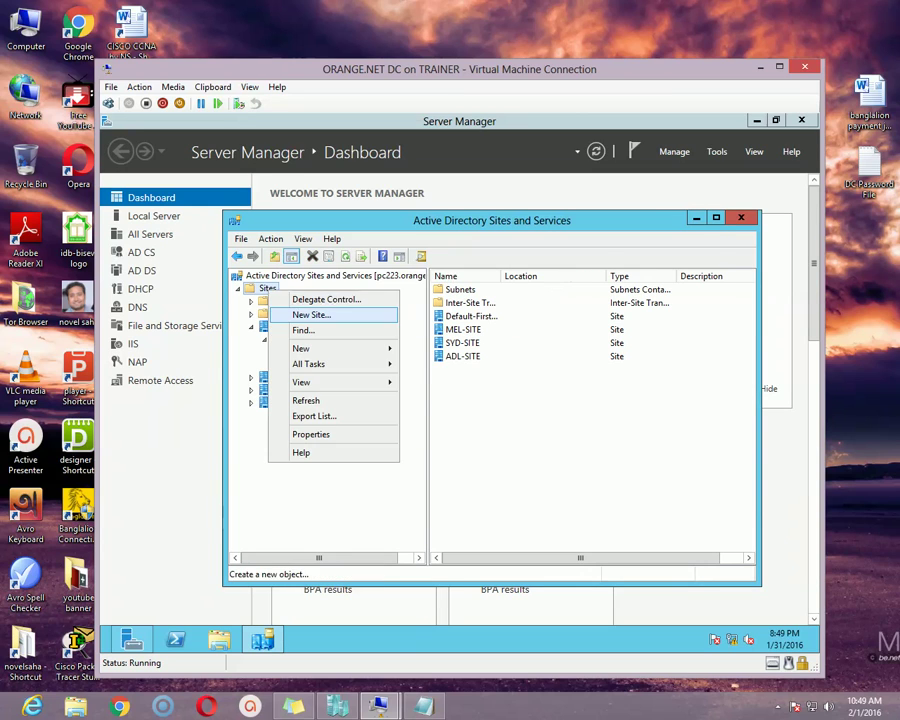
{"action": "left_click", "coordinate": [308, 313]}
{"action": "type", "text": "DH"}
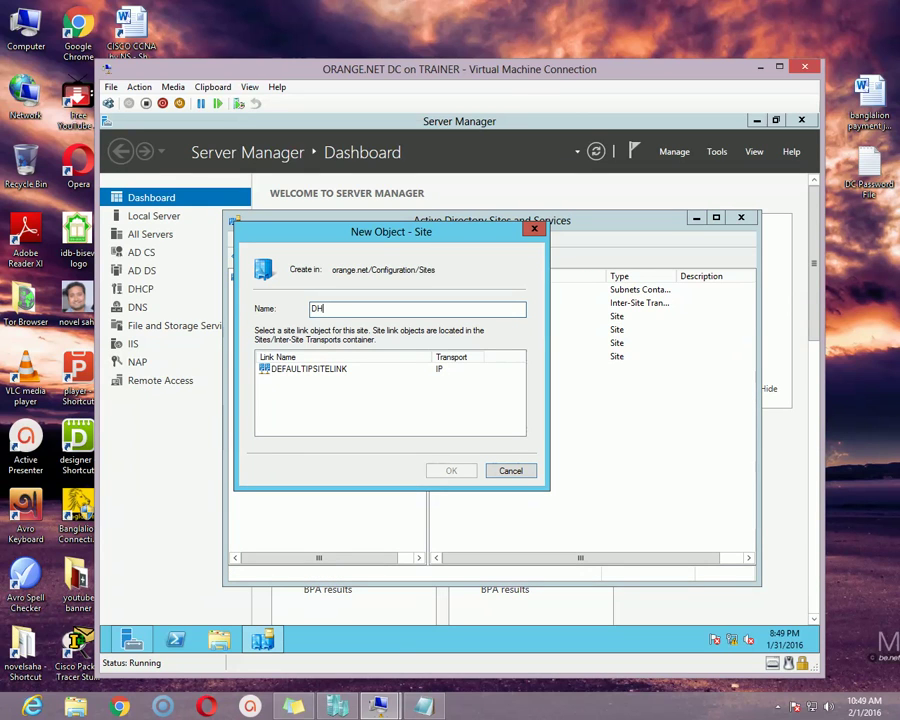
{"action": "type", "text": "K-SITE"}
{"action": "left_click", "coordinate": [264, 369]}
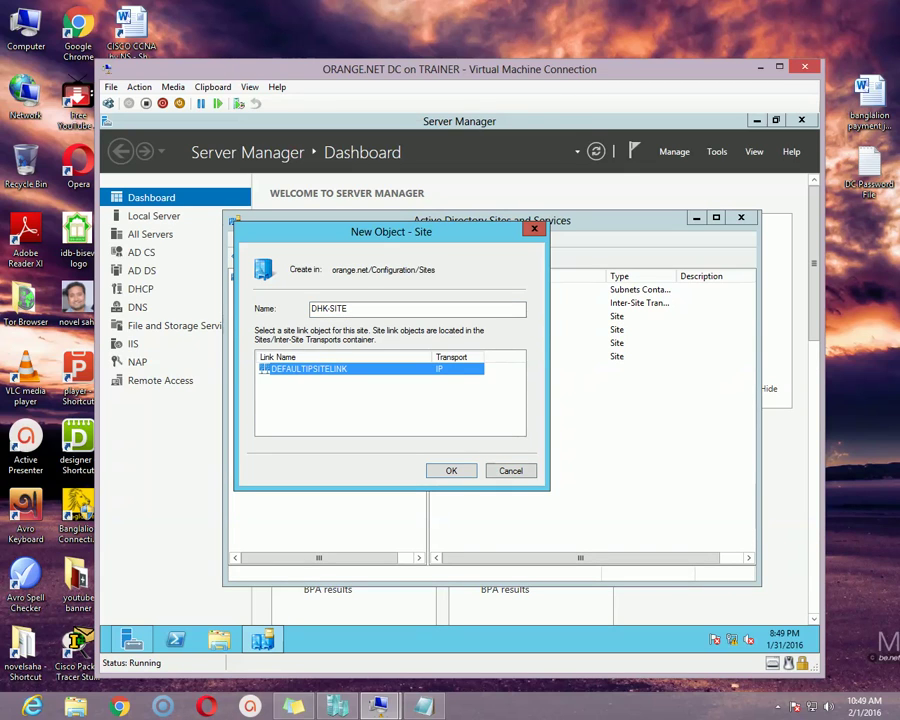
{"action": "key", "text": "Return"}
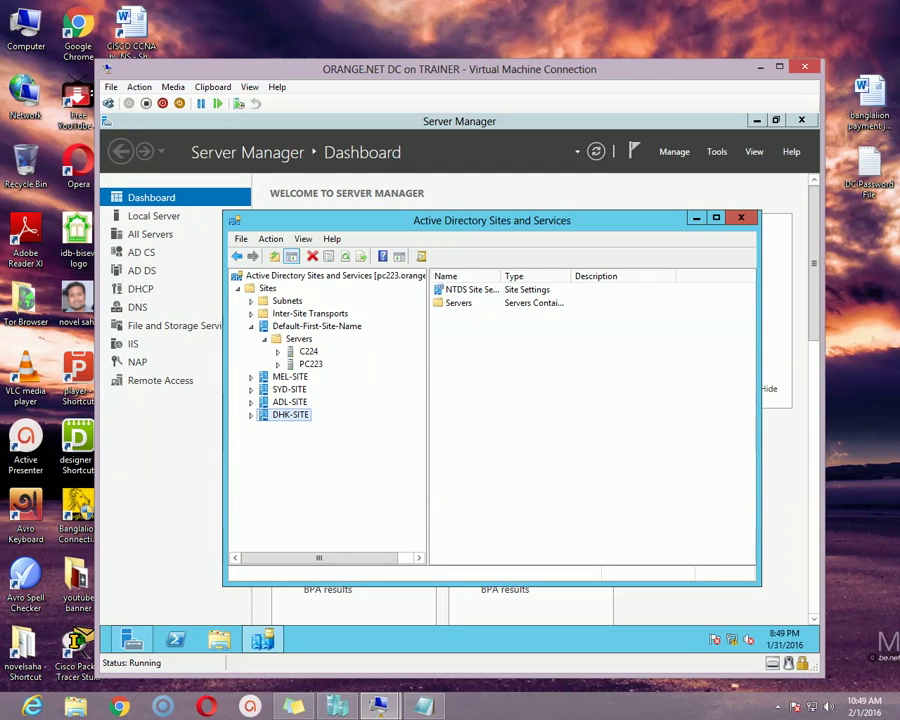
Create a new subnet with the prefix 10.0.0.0/8 under Subnets and assign it to DHK-SITE.
{"action": "left_click", "coordinate": [287, 300]}
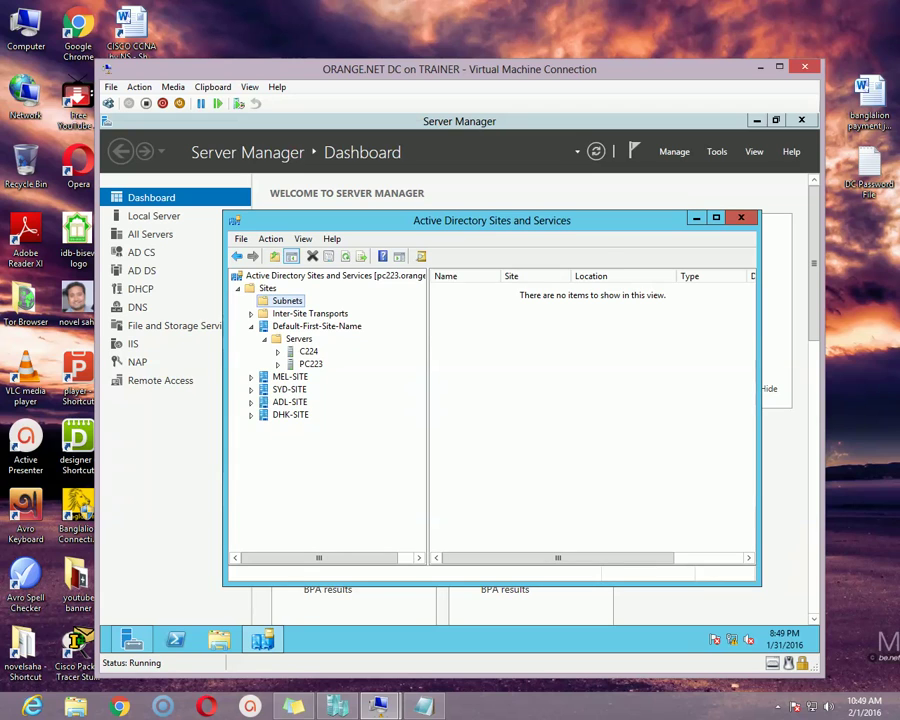
{"action": "right_click", "coordinate": [290, 302]}
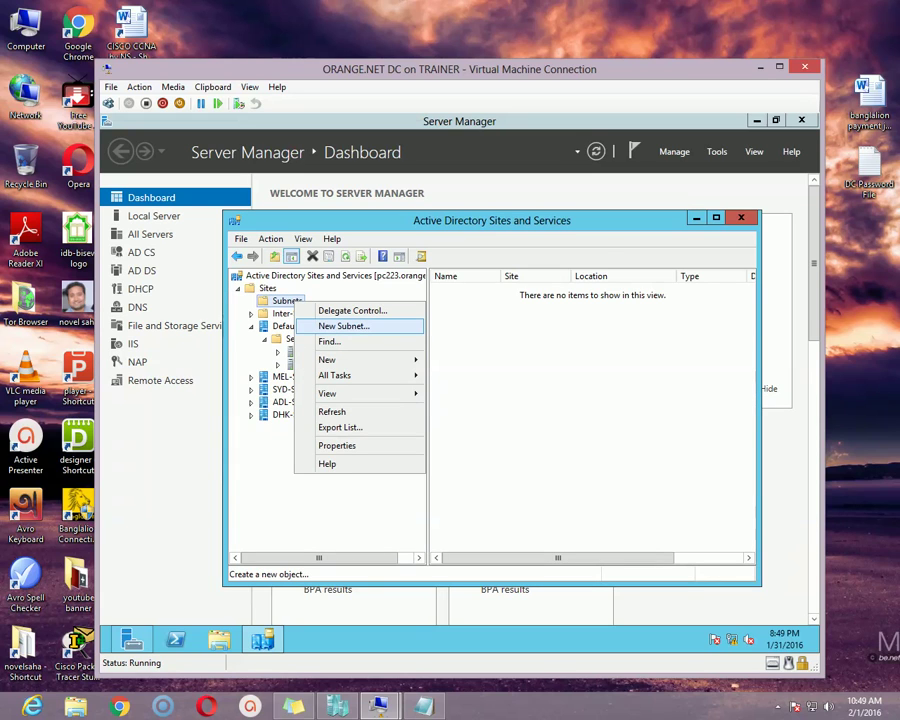
{"action": "left_click", "coordinate": [343, 326]}
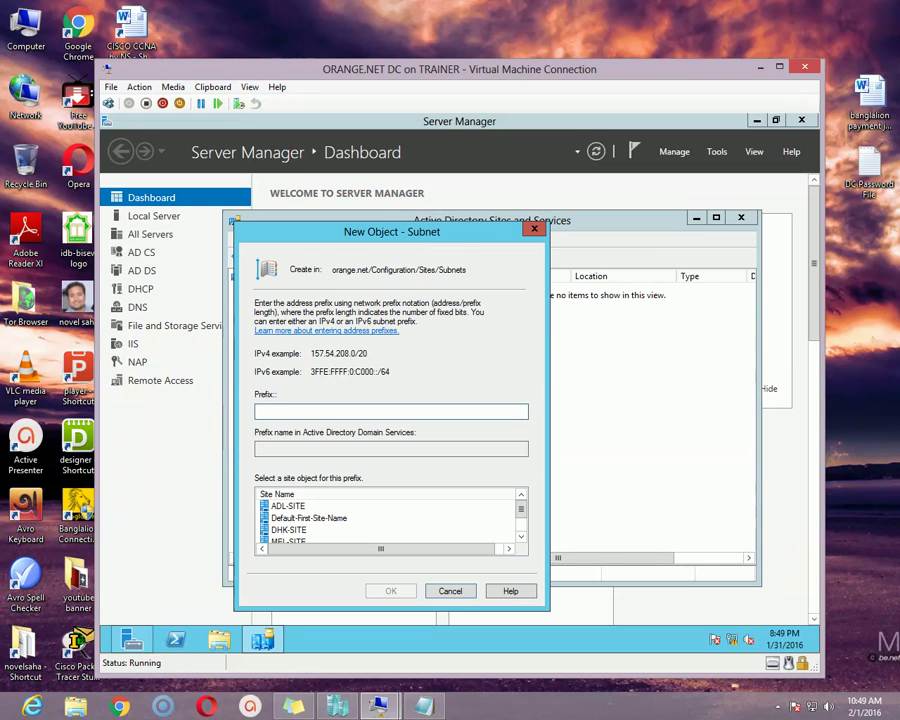
{"action": "left_click_drag", "start_coordinate": [431, 238], "coordinate": [526, 188]}
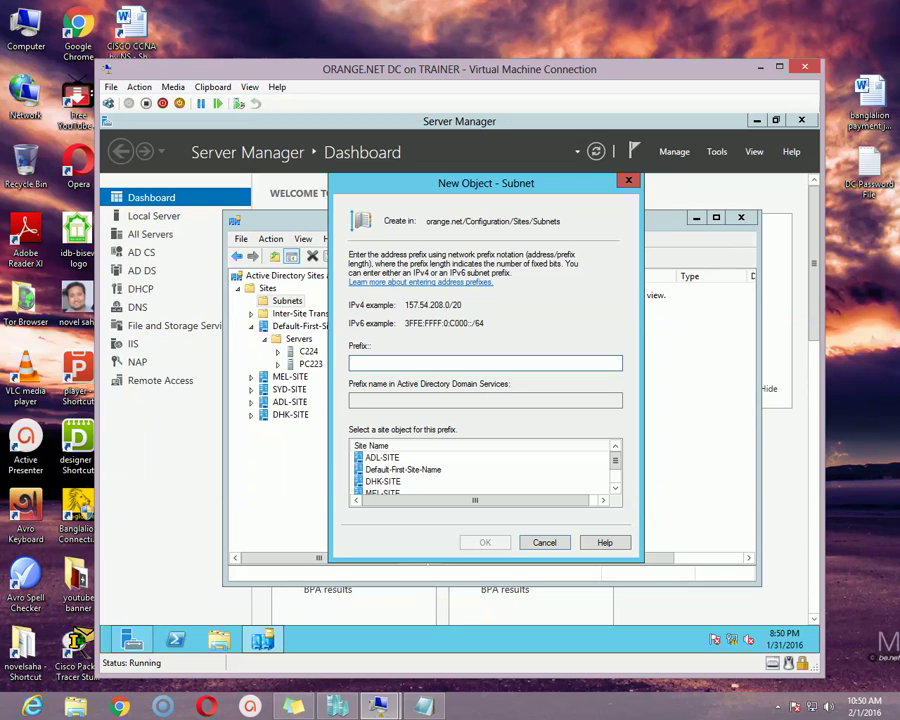
{"action": "type", "text": "10.0.0.0/8"}
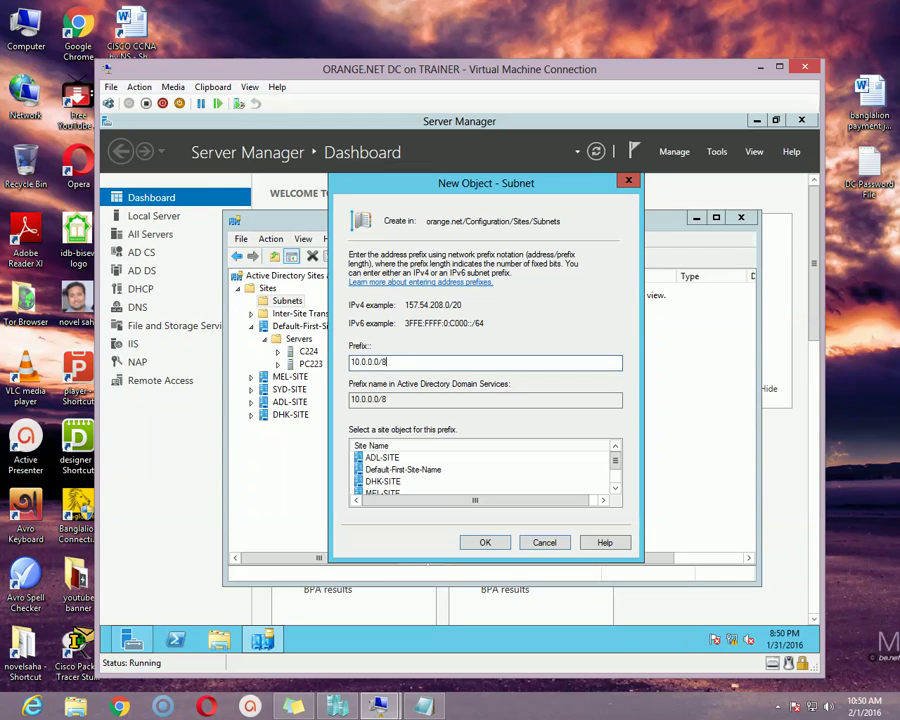
{"action": "scroll", "coordinate": [432, 324], "scroll_direction": "down", "scroll_amount": 1}
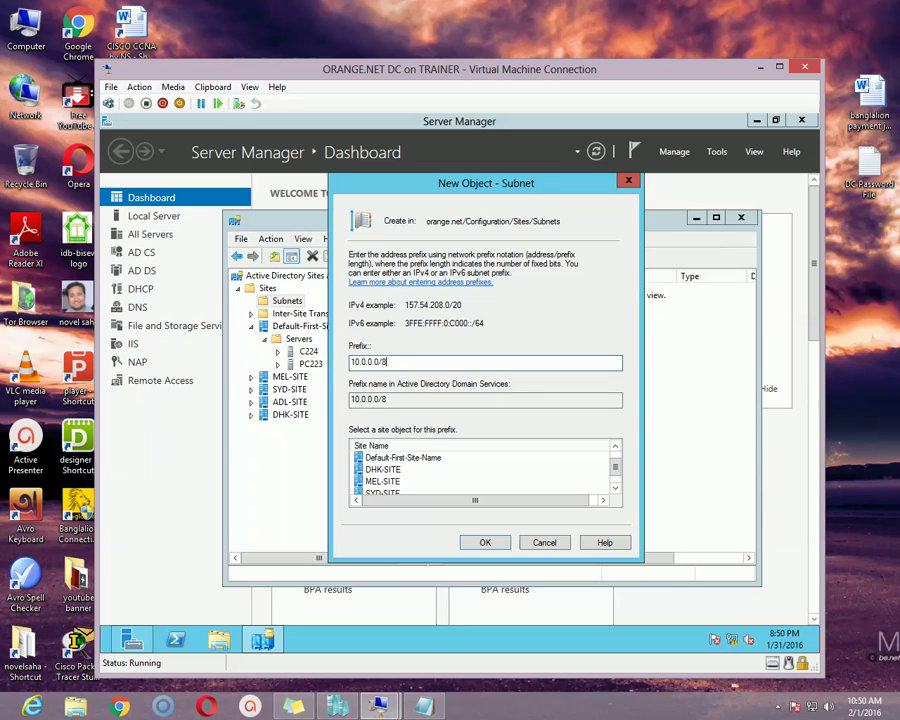
{"action": "left_click", "coordinate": [383, 469]}
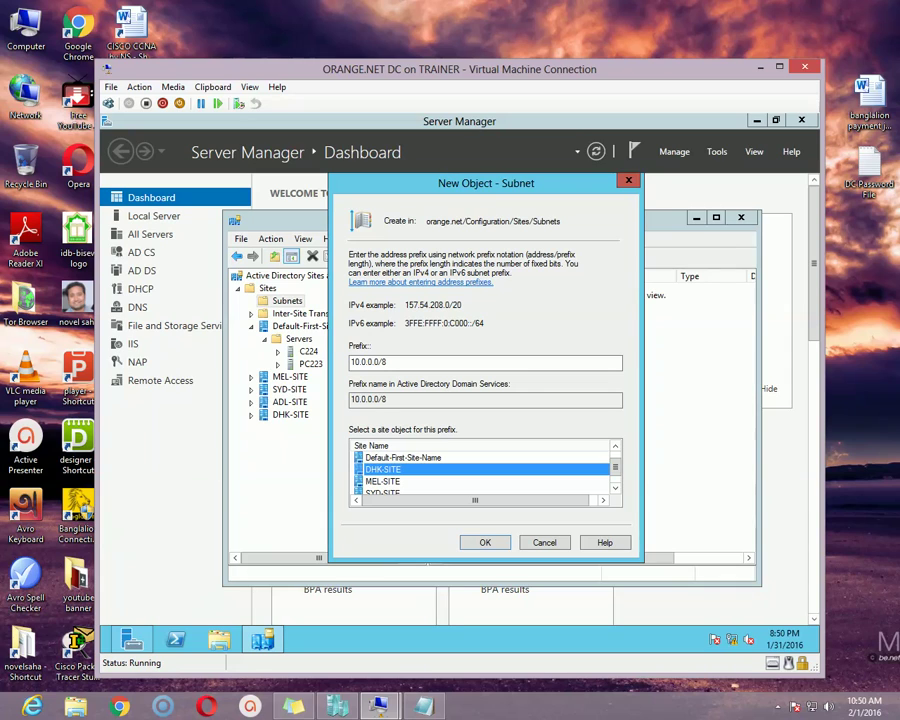
{"action": "key", "text": "Return"}
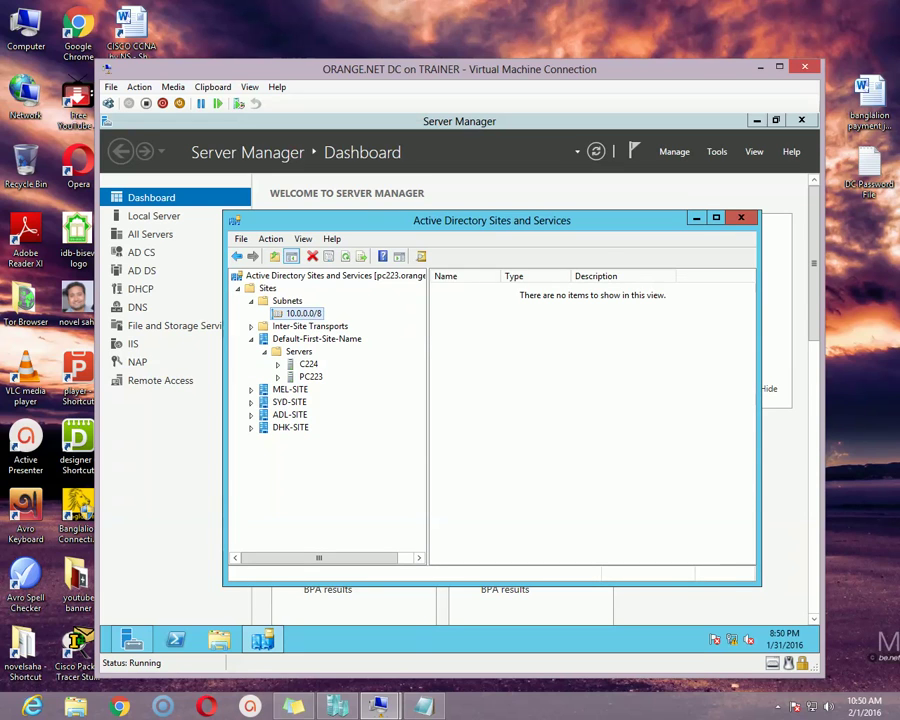
Create a new subnet with the prefix 192.168.0.0/24 under Subnets and assign it to SYD-SITE.
{"action": "right_click", "coordinate": [294, 301]}
{"action": "left_click", "coordinate": [331, 323]}
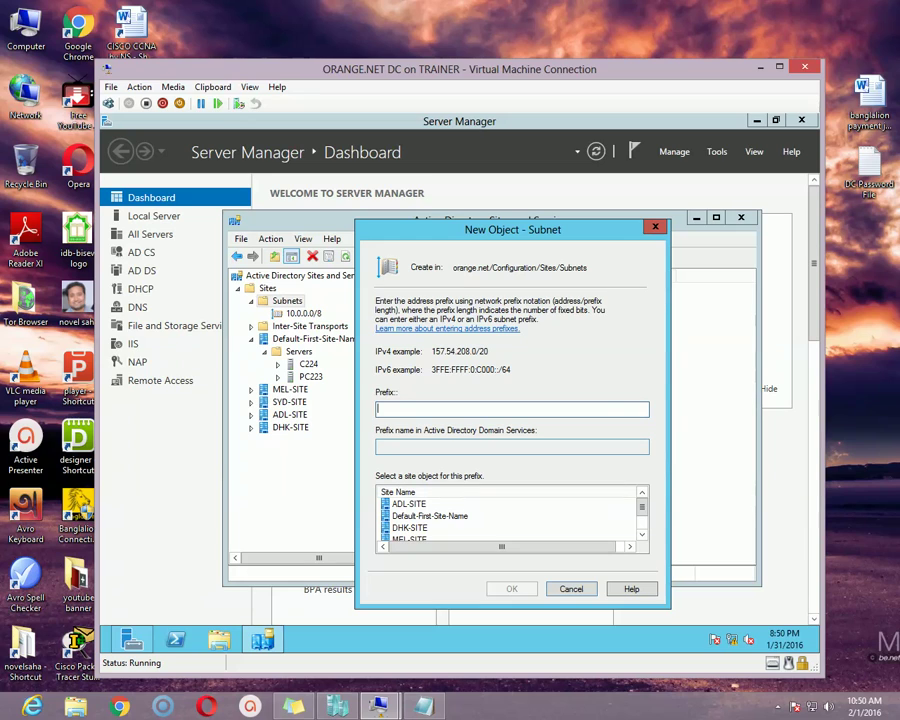
{"action": "type", "text": "192.168.0.0/24"}
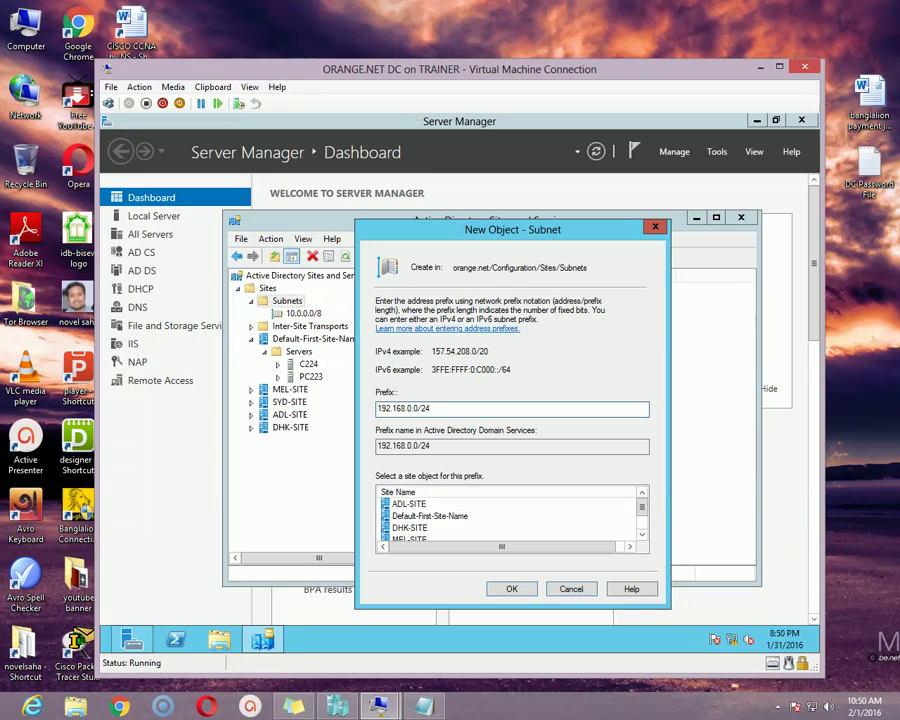
{"action": "scroll", "coordinate": [505, 515], "scroll_direction": "down", "scroll_amount": 2}
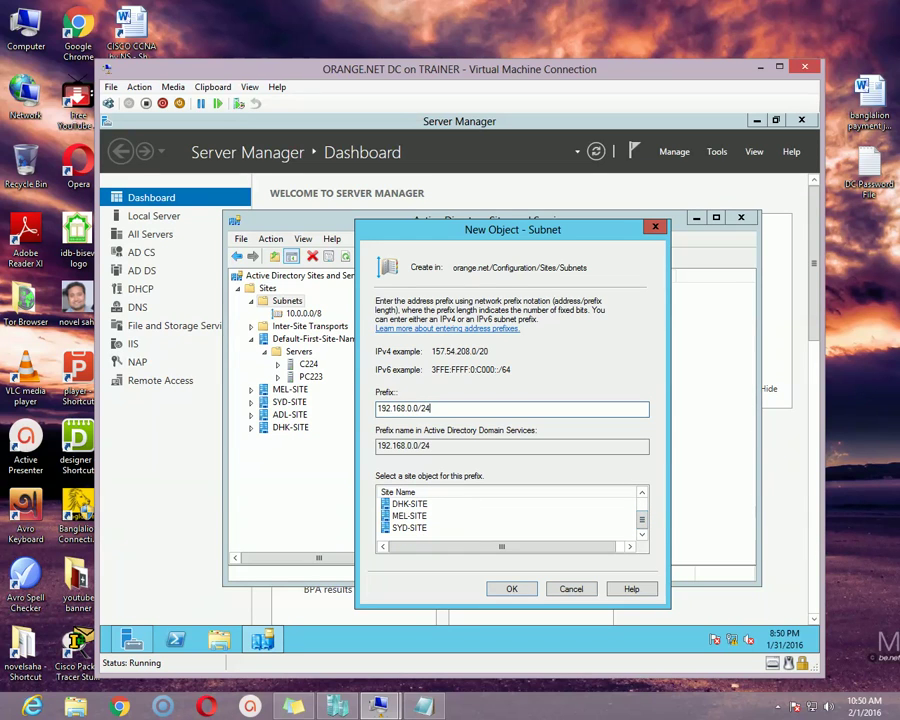
{"action": "left_click", "coordinate": [409, 527]}
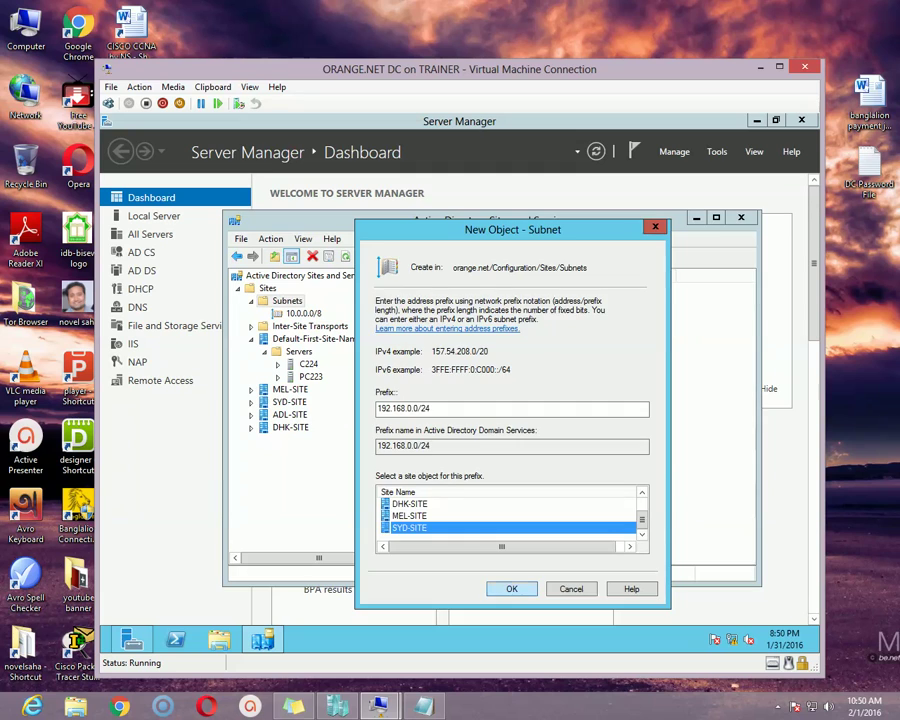
{"action": "left_click", "coordinate": [511, 588]}
Create a new subnet with the prefix 172.16.0.0/16 under Subnets and assign it to MEL-SITE.
{"action": "left_click", "coordinate": [287, 300]}
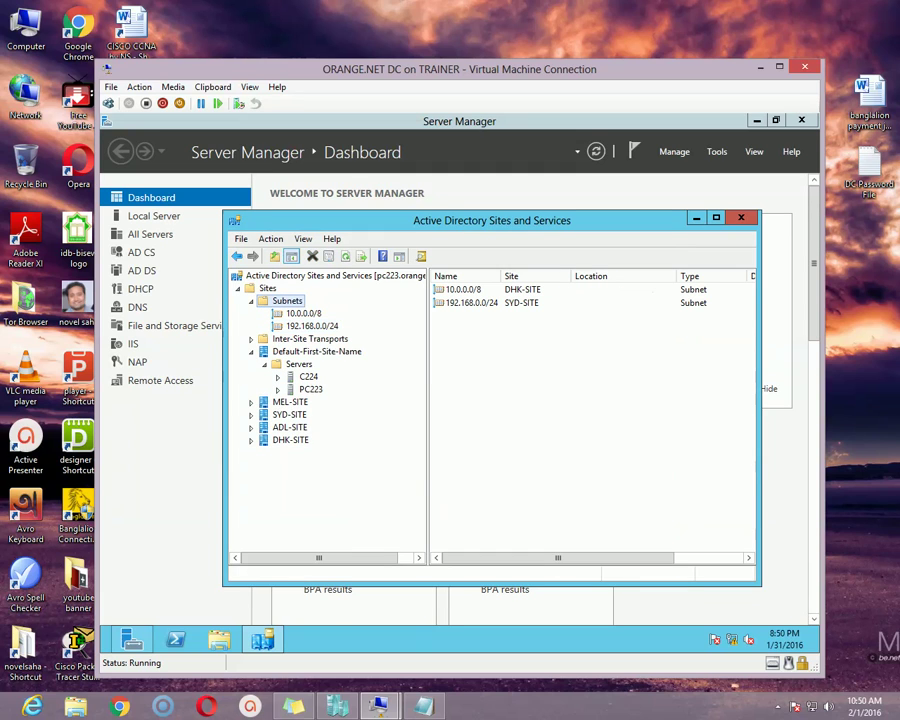
{"action": "right_click", "coordinate": [292, 300]}
{"action": "key", "text": "Escape"}
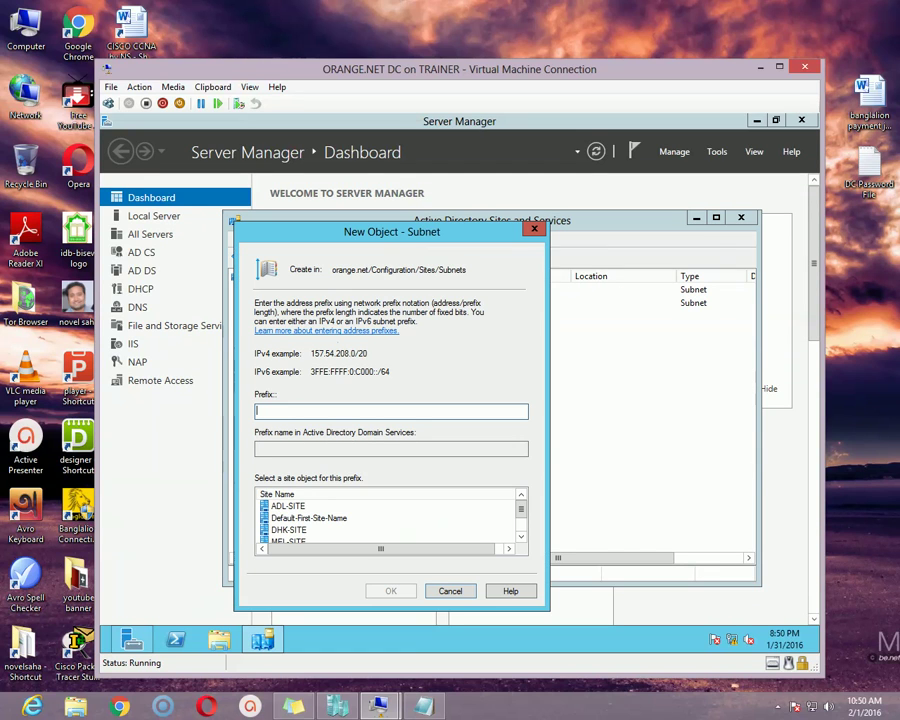
{"action": "type", "text": "172.16.1.0/16"}
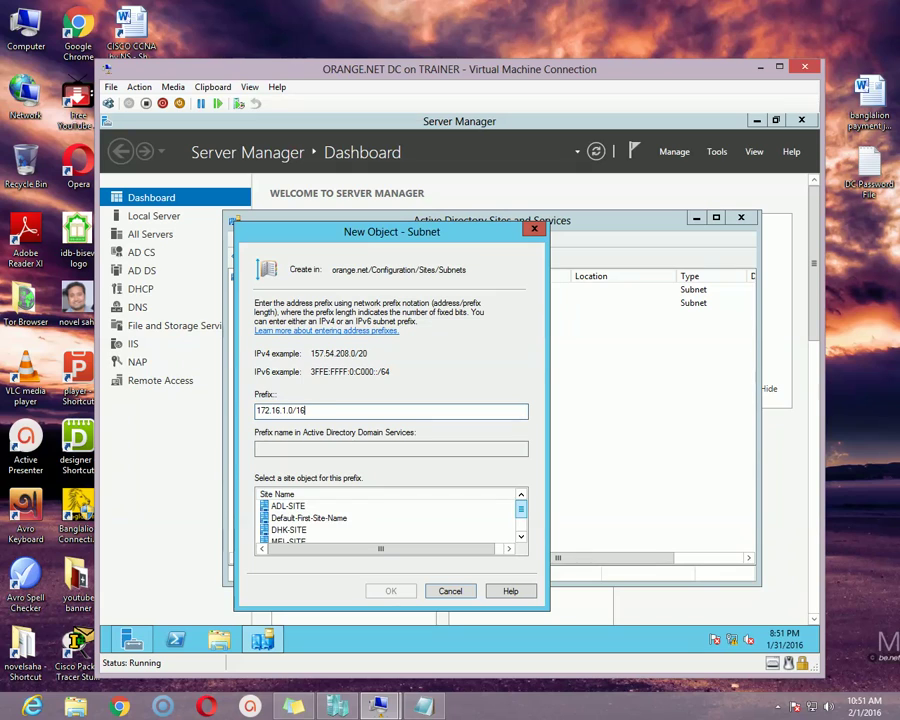
{"action": "scroll", "coordinate": [300, 517], "scroll_direction": "down", "scroll_amount": 1}
{"action": "left_click", "coordinate": [288, 517]}
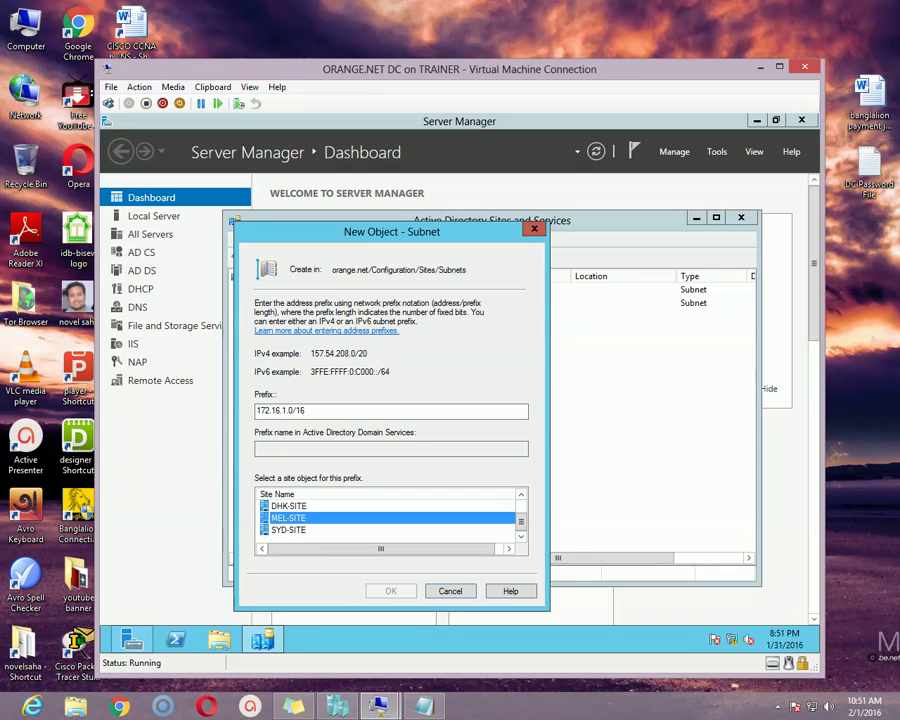
{"action": "left_click", "coordinate": [283, 410]}
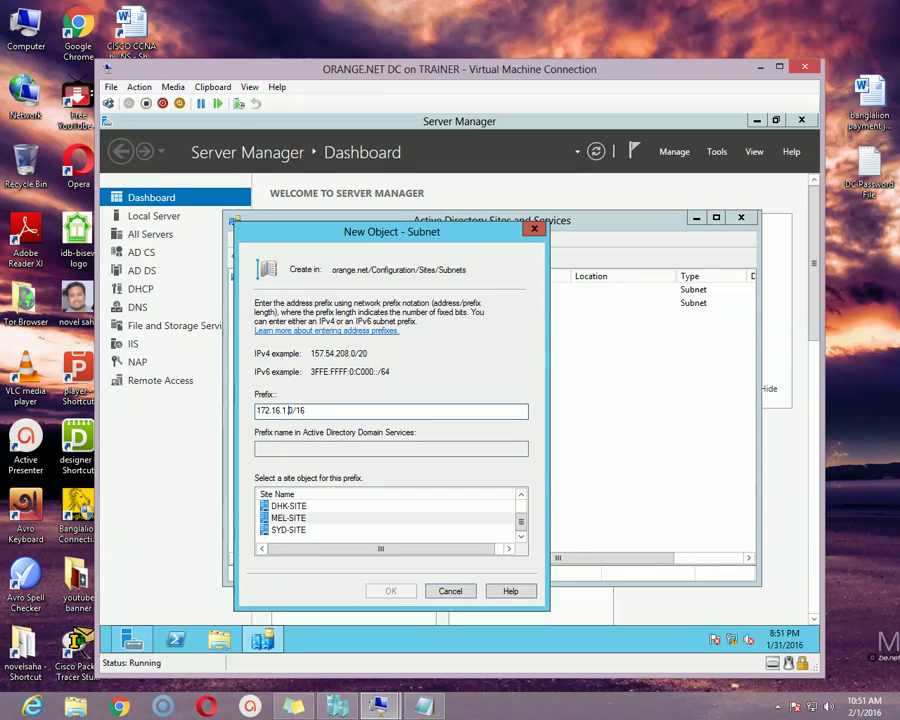
{"action": "key", "text": "BackSpace"}
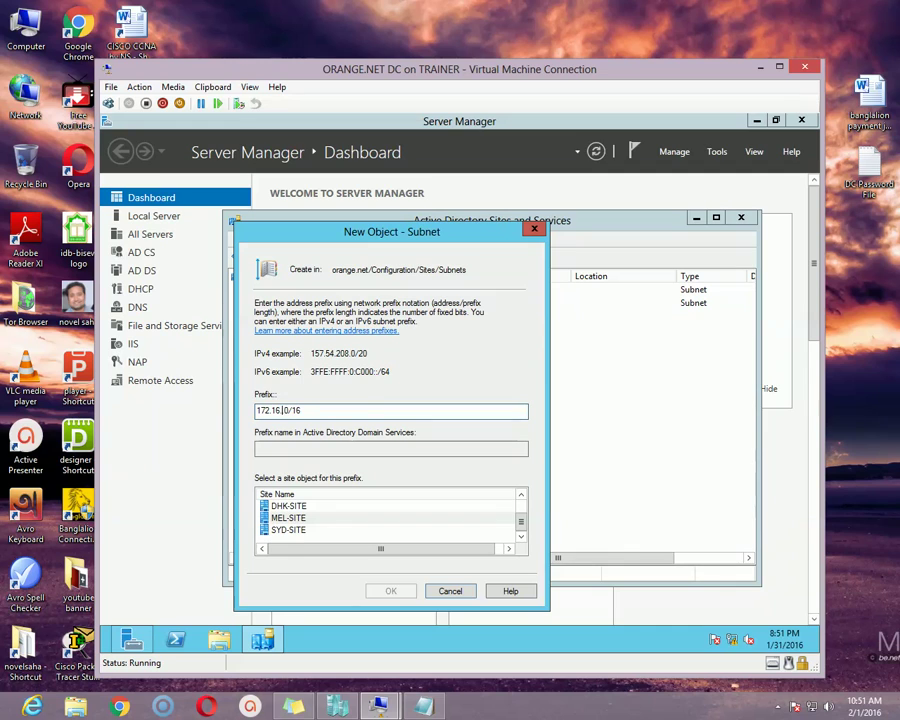
{"action": "type", "text": "0"}
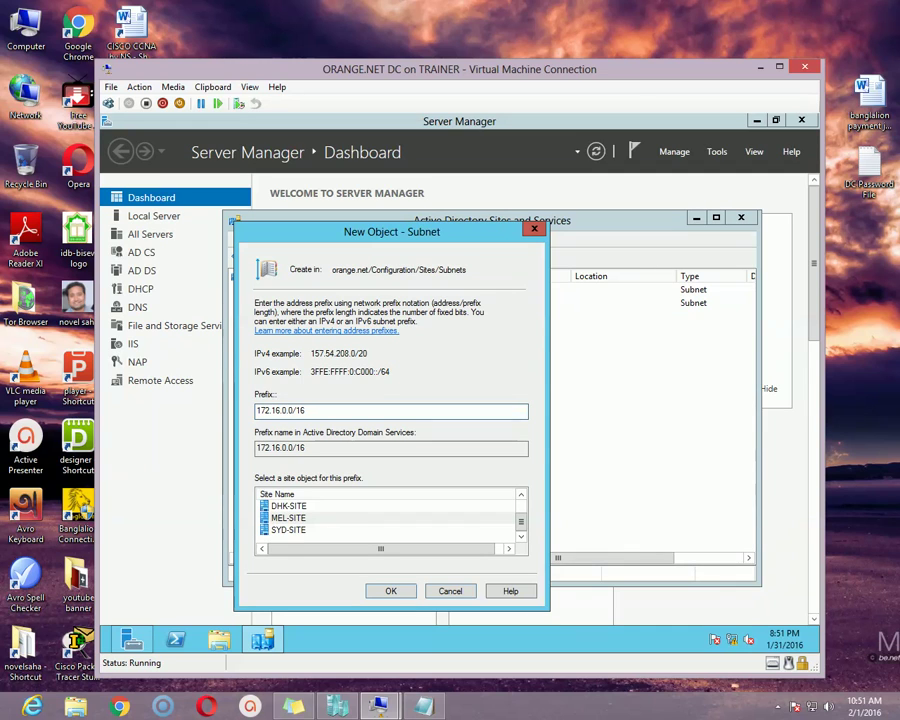
{"action": "key", "text": "Tab"}
{"action": "key", "text": "Tab"}
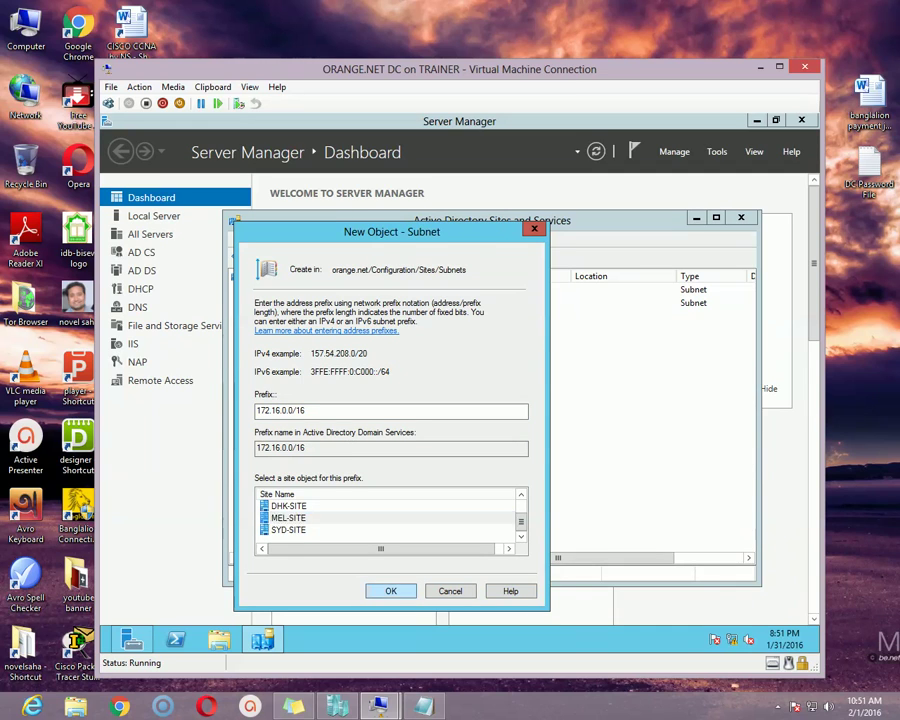
{"action": "key", "text": "Return"}
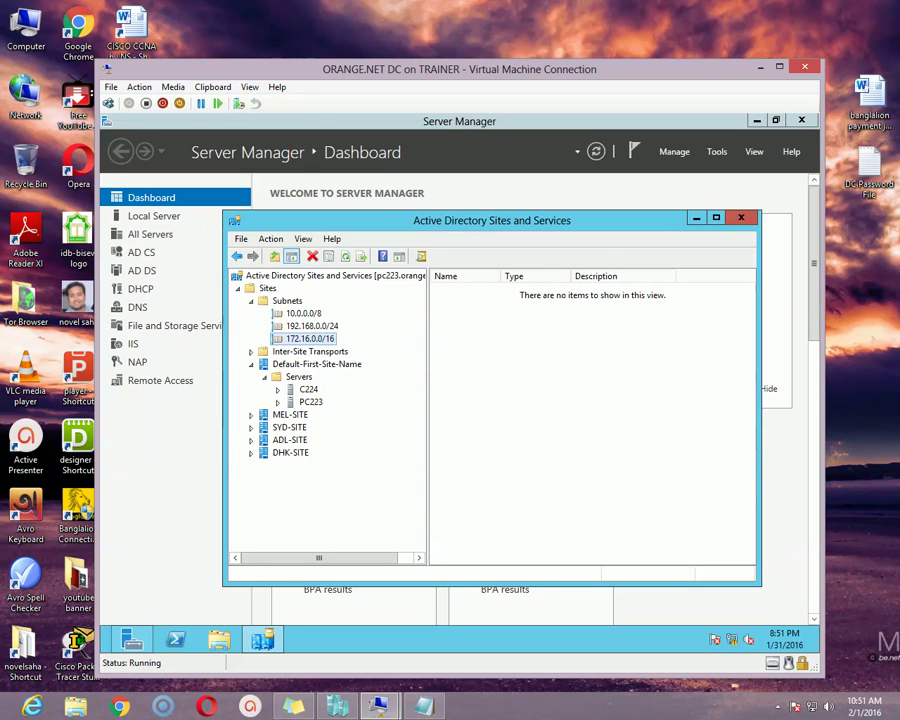
{"action": "left_click", "coordinate": [287, 300]}
{"action": "right_click", "coordinate": [290, 302]}
{"action": "left_click", "coordinate": [343, 327]}
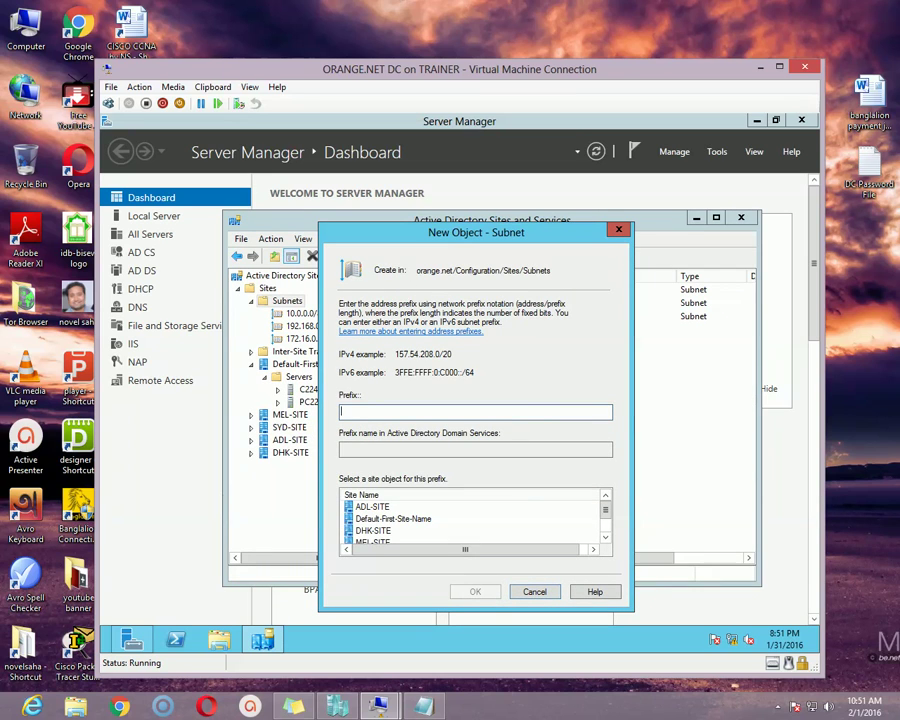
{"action": "key", "text": "Escape"}
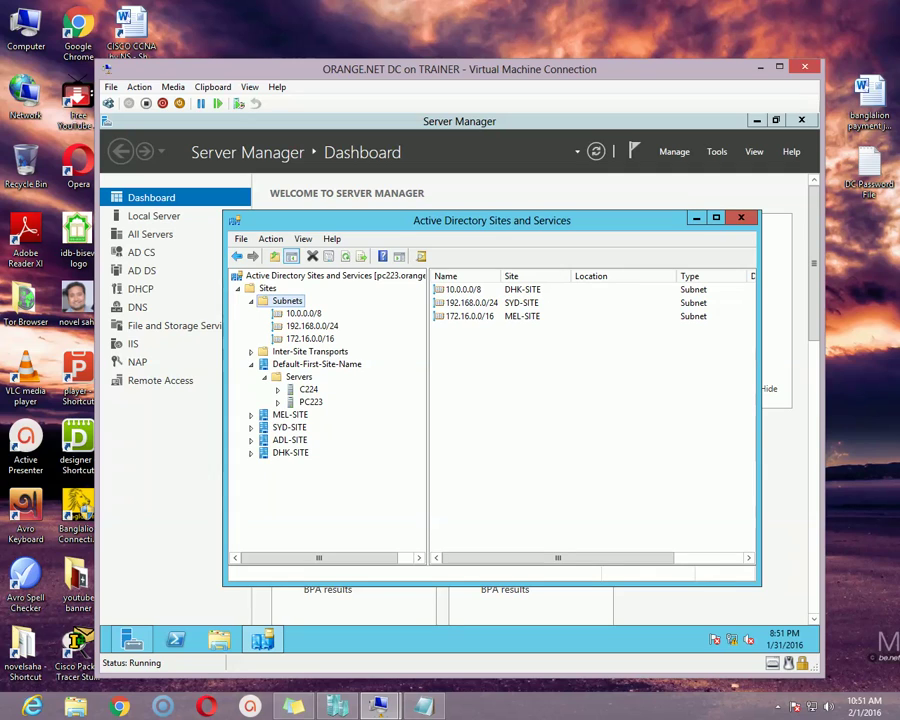
Start a new site link in the IP folder of Inter-Site Transports and add SYD-SITE and DHK-SITE to it.
{"action": "left_click_drag", "start_coordinate": [428, 420], "coordinate": [433, 420]}
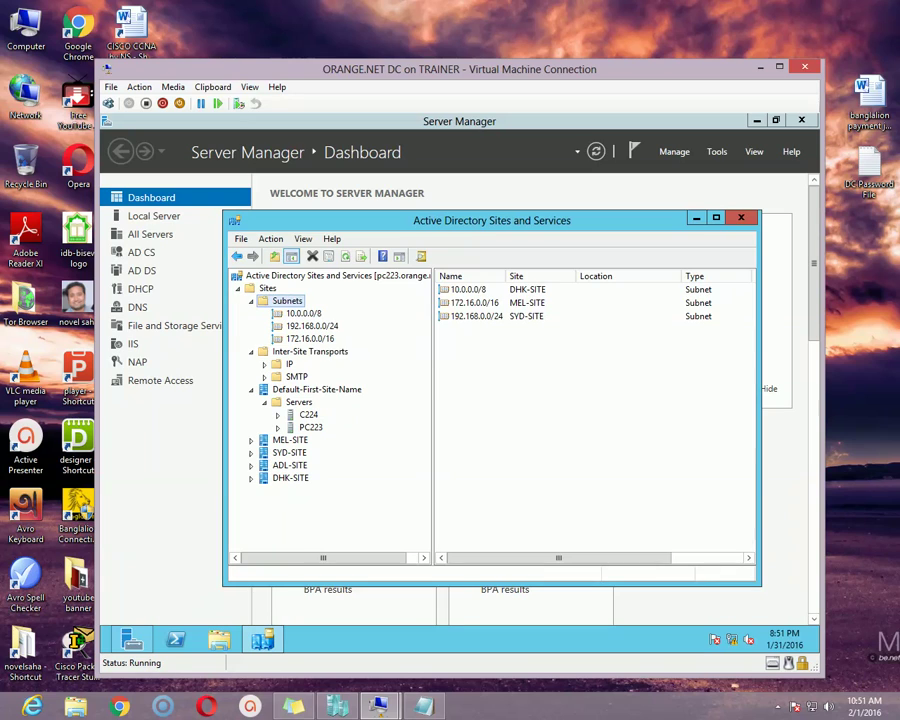
{"action": "left_click", "coordinate": [310, 351]}
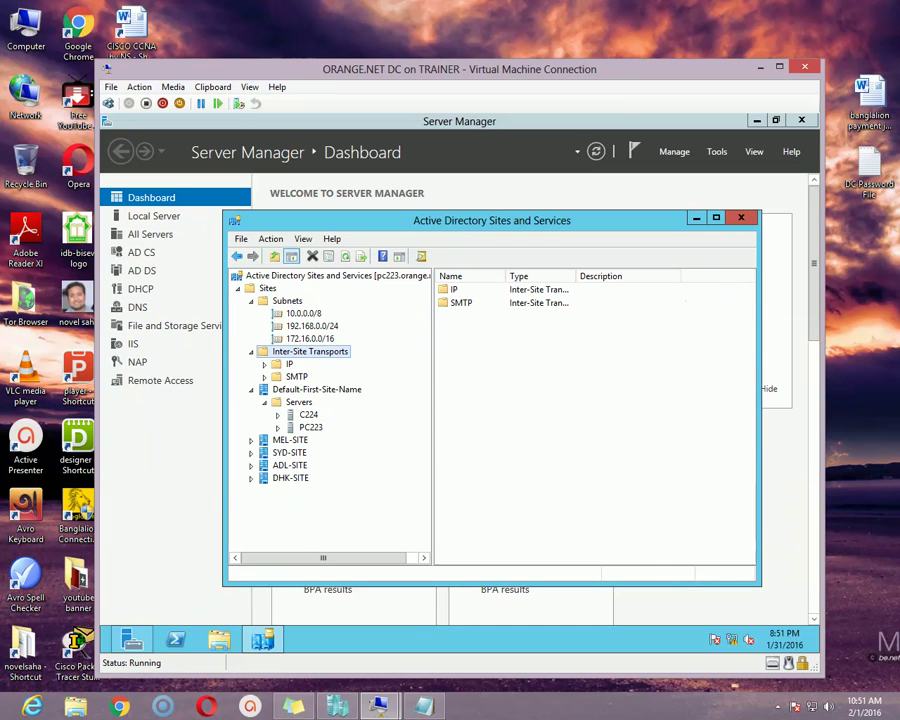
{"action": "left_click", "coordinate": [289, 364]}
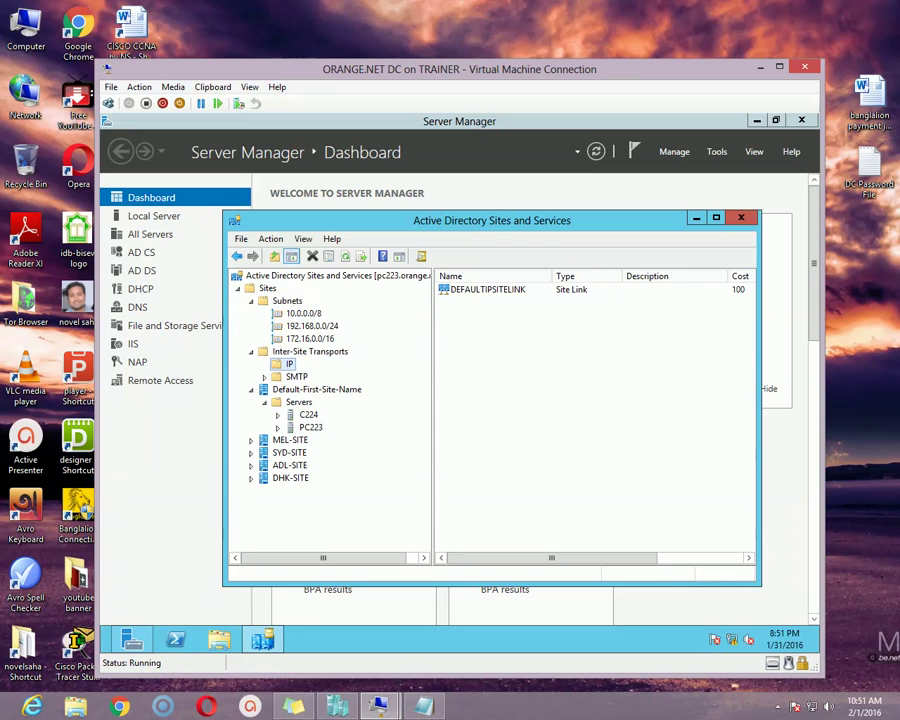
{"action": "right_click", "coordinate": [289, 364]}
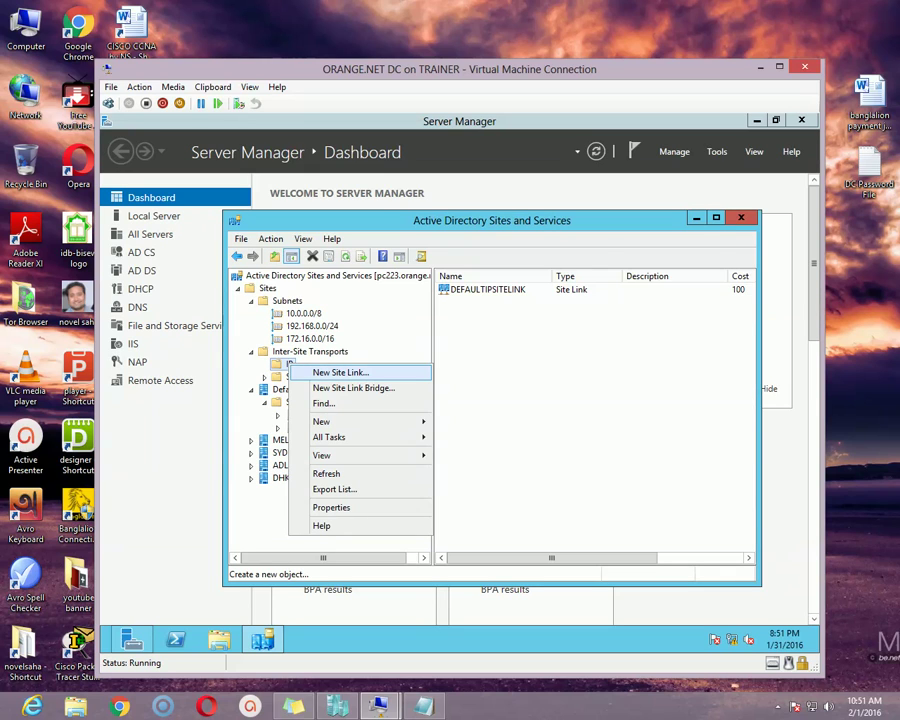
{"action": "left_click", "coordinate": [340, 372]}
{"action": "left_click_drag", "start_coordinate": [423, 226], "coordinate": [478, 309]}
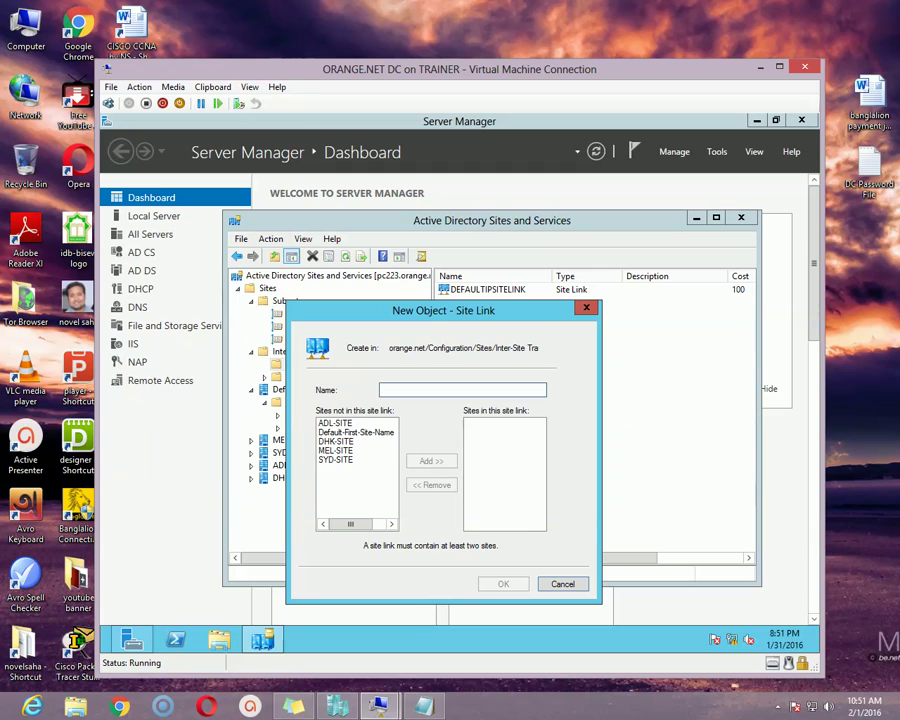
{"action": "left_click", "coordinate": [335, 459]}
{"action": "left_click", "coordinate": [431, 461]}
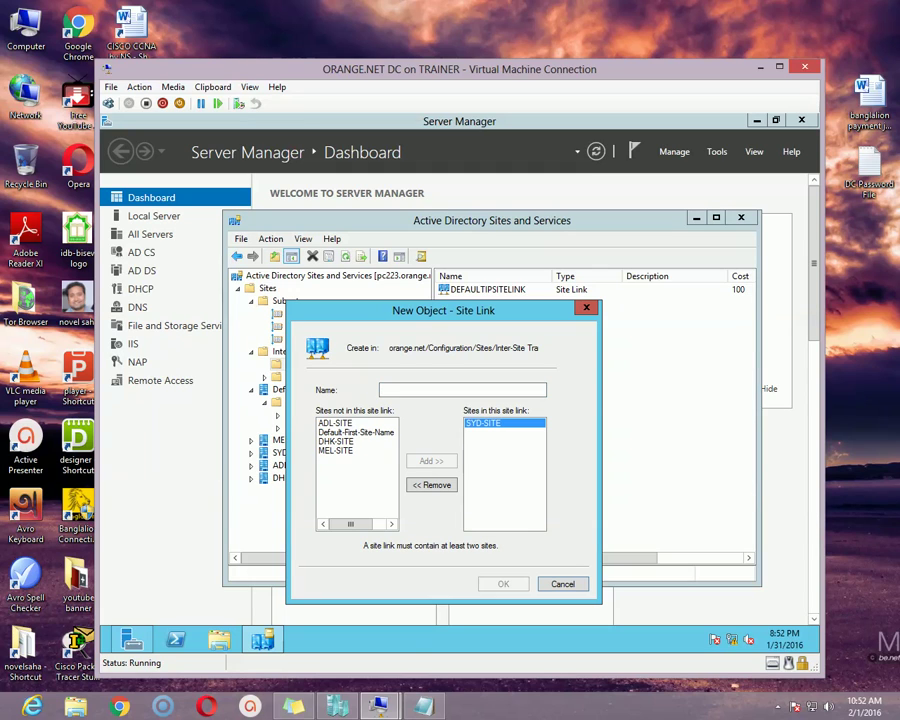
{"action": "left_click", "coordinate": [335, 441]}
{"action": "left_click", "coordinate": [431, 461]}
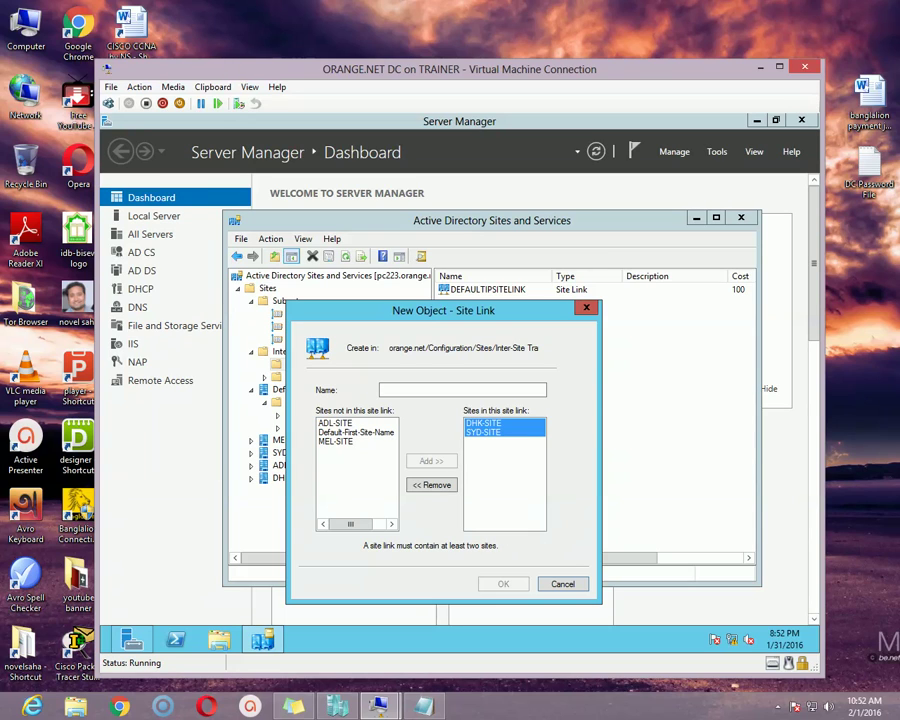
Name the new site link SYD-DHK Link and create it.
{"action": "left_click", "coordinate": [462, 389]}
{"action": "type", "text": "SYD"}
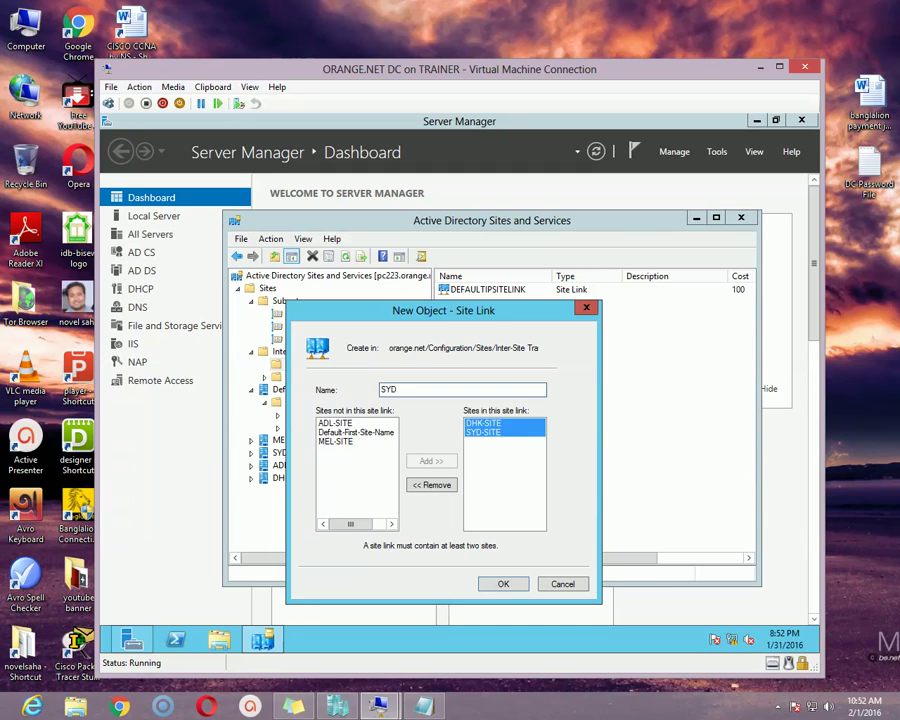
{"action": "type", "text": "-DHK Link"}
{"action": "key", "text": "Return"}
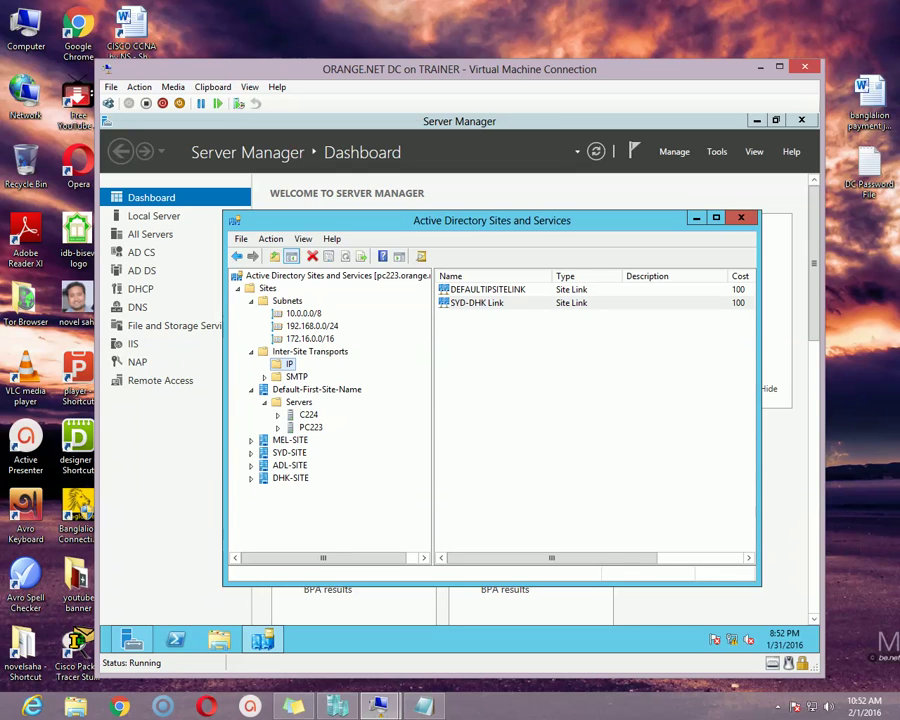
Create a site link named Deafulat- in the IP folder, containing MEL-SITE and Default-First-Site-Name.
{"action": "right_click", "coordinate": [289, 364]}
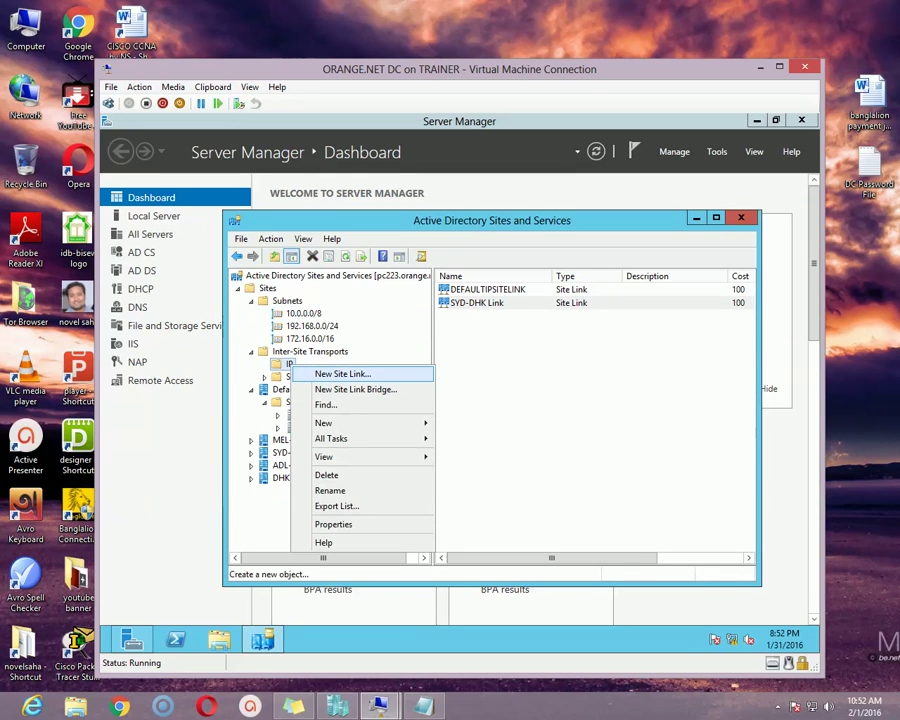
{"action": "left_click", "coordinate": [342, 373]}
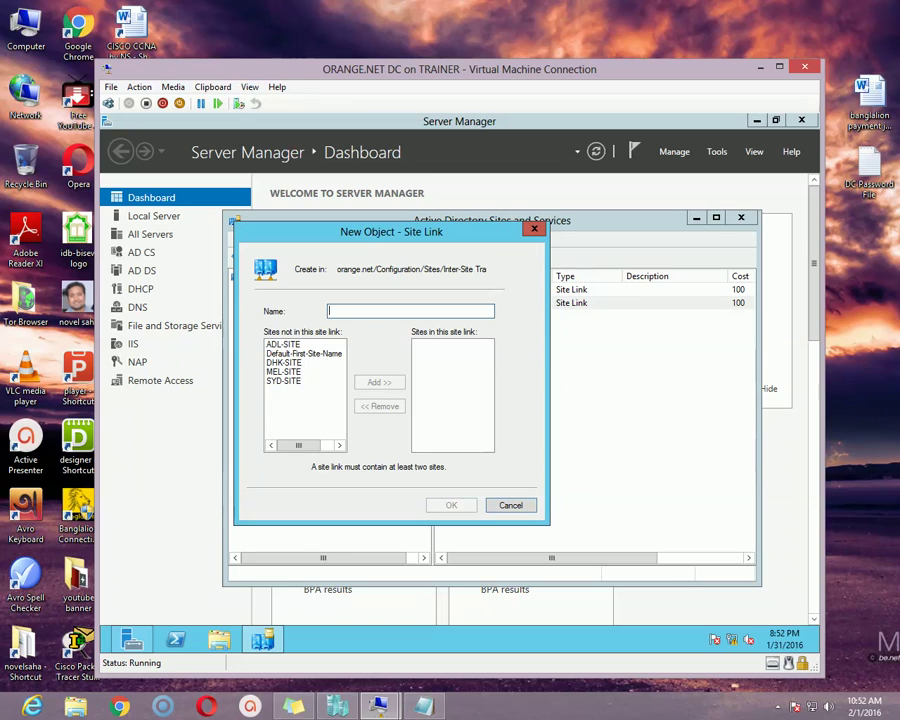
{"action": "type", "text": "Deaf"}
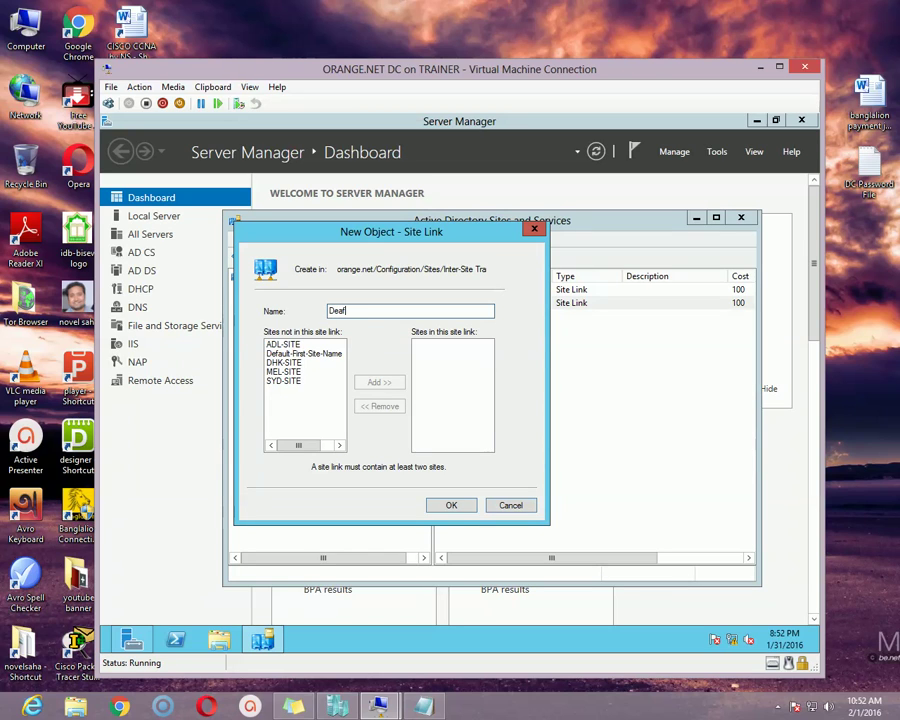
{"action": "type", "text": "ulat-"}
{"action": "left_click", "coordinate": [283, 371]}
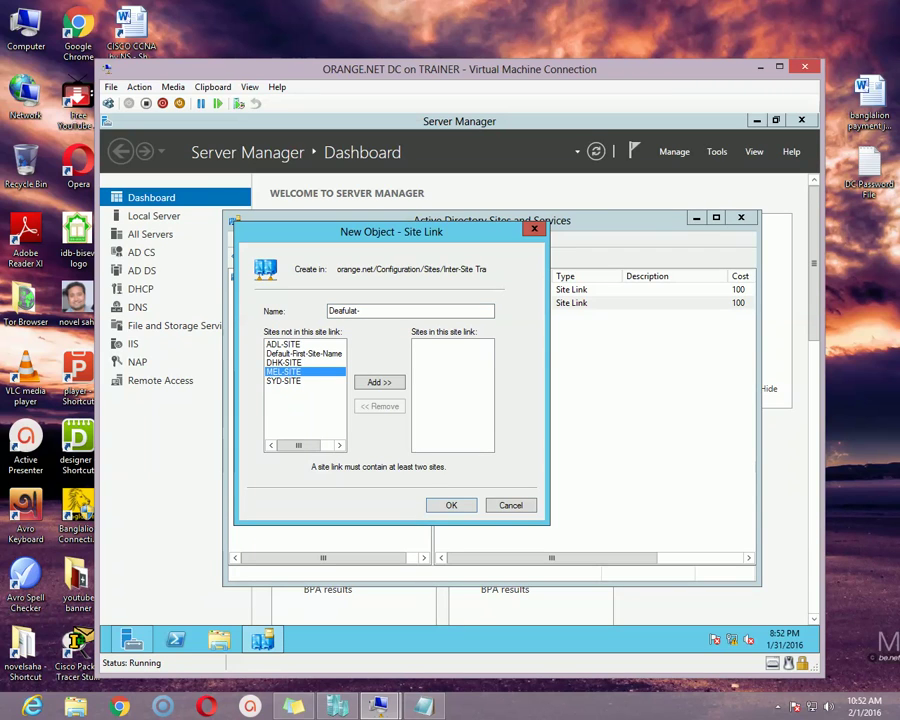
{"action": "left_click", "coordinate": [379, 382]}
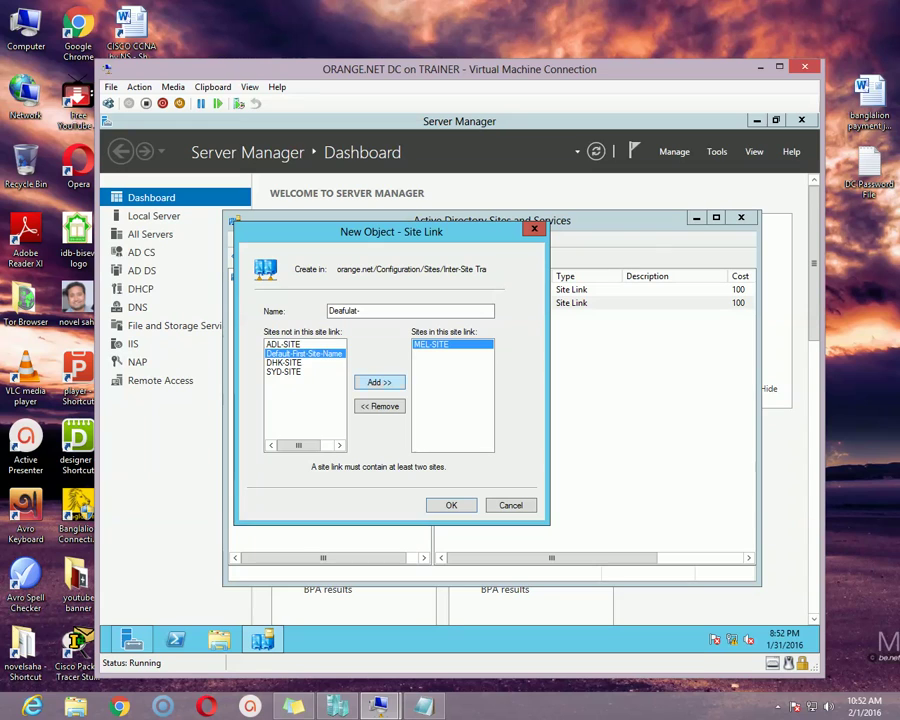
{"action": "left_click", "coordinate": [379, 382]}
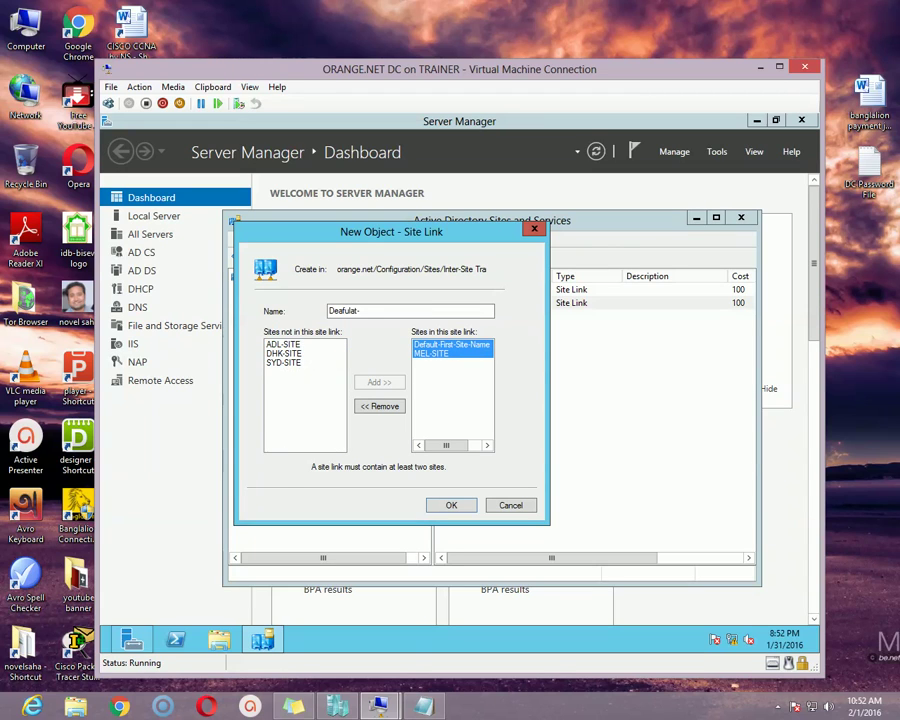
{"action": "key", "text": "Return"}
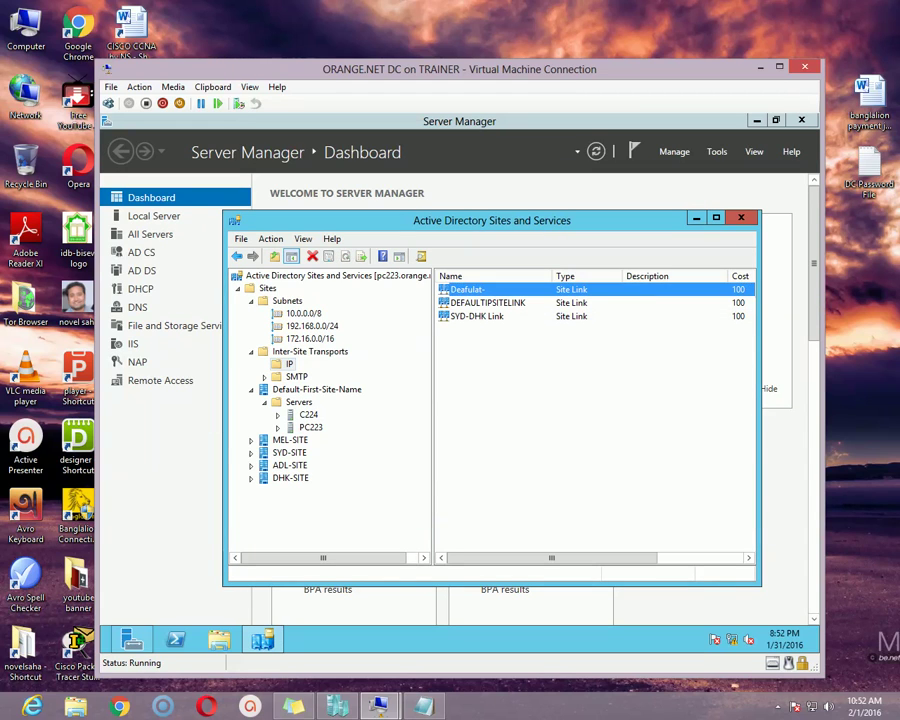
Widen the Name column of the IP site link list and rename the Deafulat- link as Deafulat-MEL Link.
{"action": "left_click", "coordinate": [487, 302]}
{"action": "left_click_drag", "start_coordinate": [553, 276], "coordinate": [594, 276]}
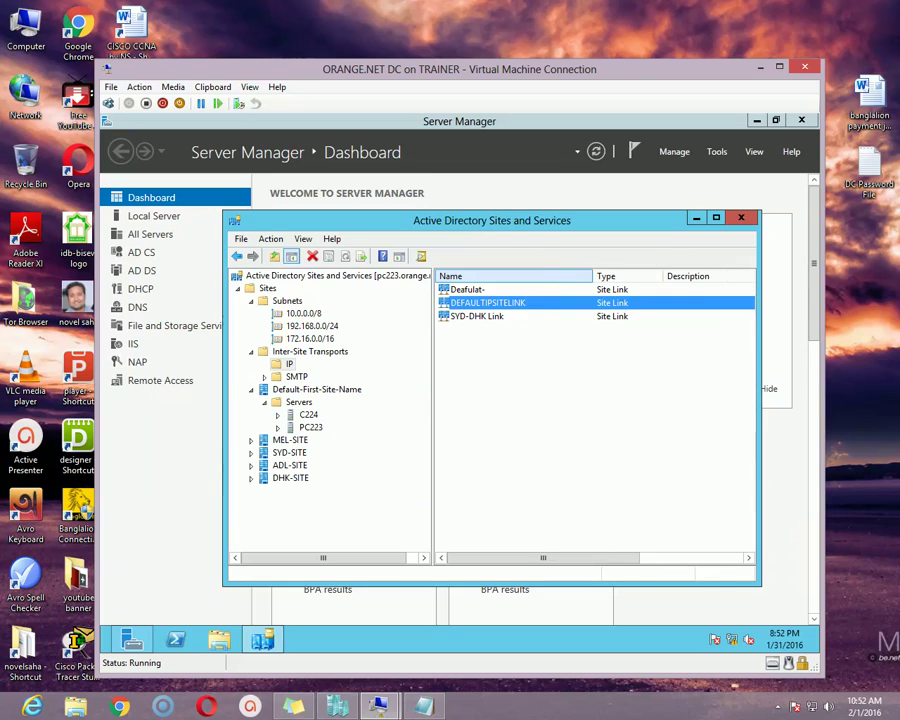
{"action": "left_click", "coordinate": [467, 289]}
{"action": "right_click", "coordinate": [482, 289]}
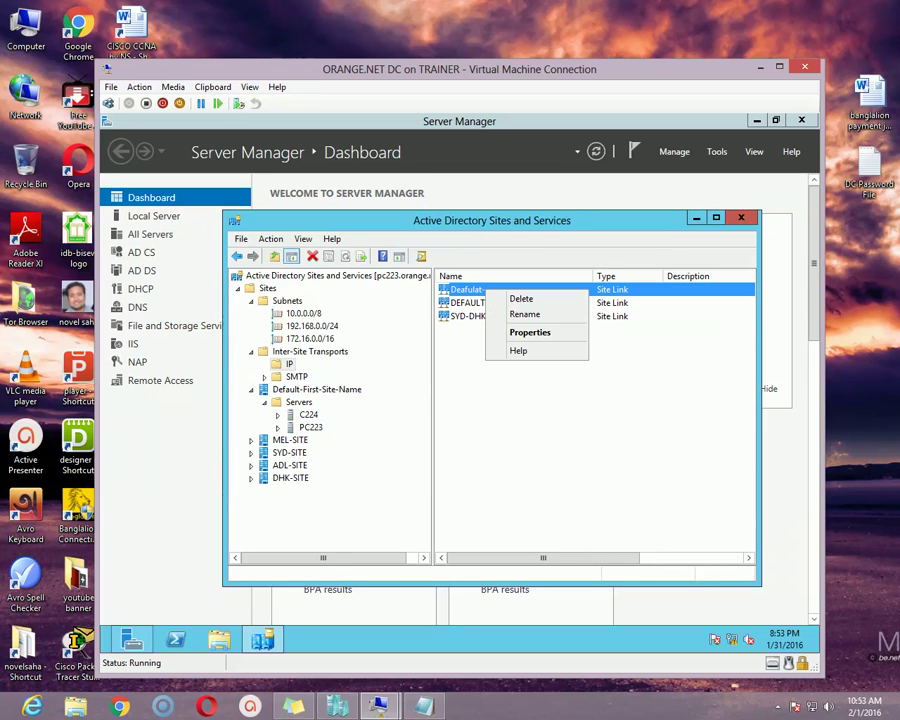
{"action": "left_click", "coordinate": [515, 313]}
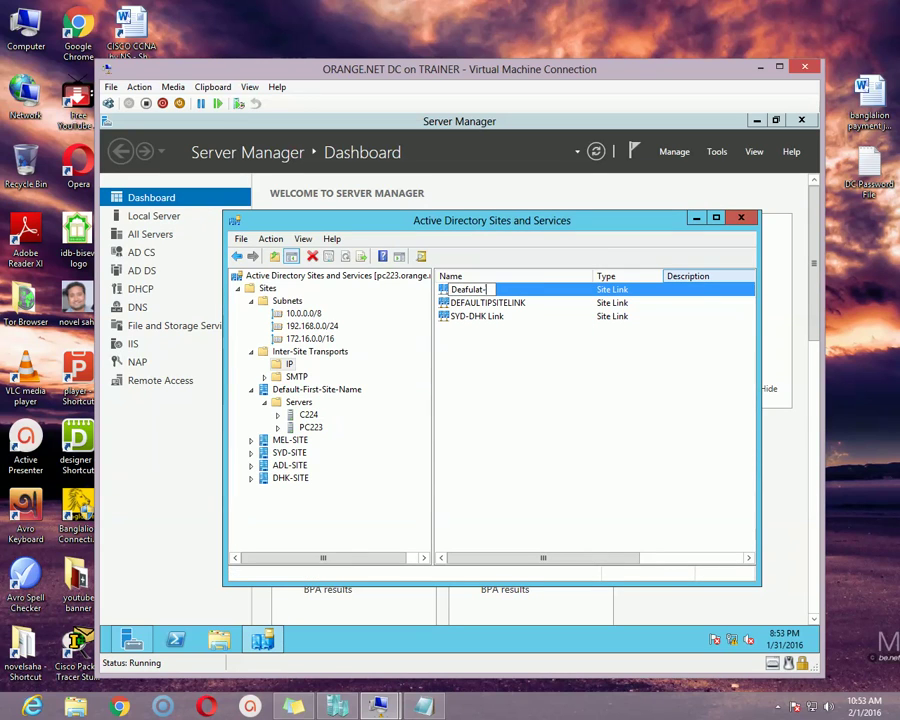
{"action": "key", "text": "End"}
{"action": "type", "text": "MEL Link"}
{"action": "key", "text": "Return"}
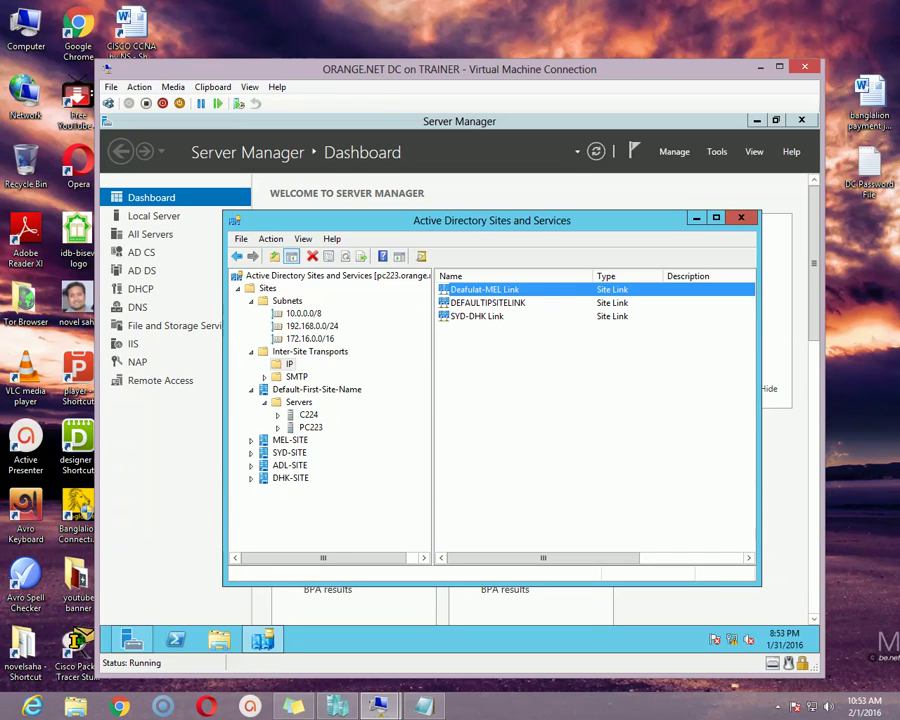
Start a new site link bridge in the IP folder and add SYD-DHK Link and Deafulat-MEL Link to it.
{"action": "right_click", "coordinate": [290, 364]}
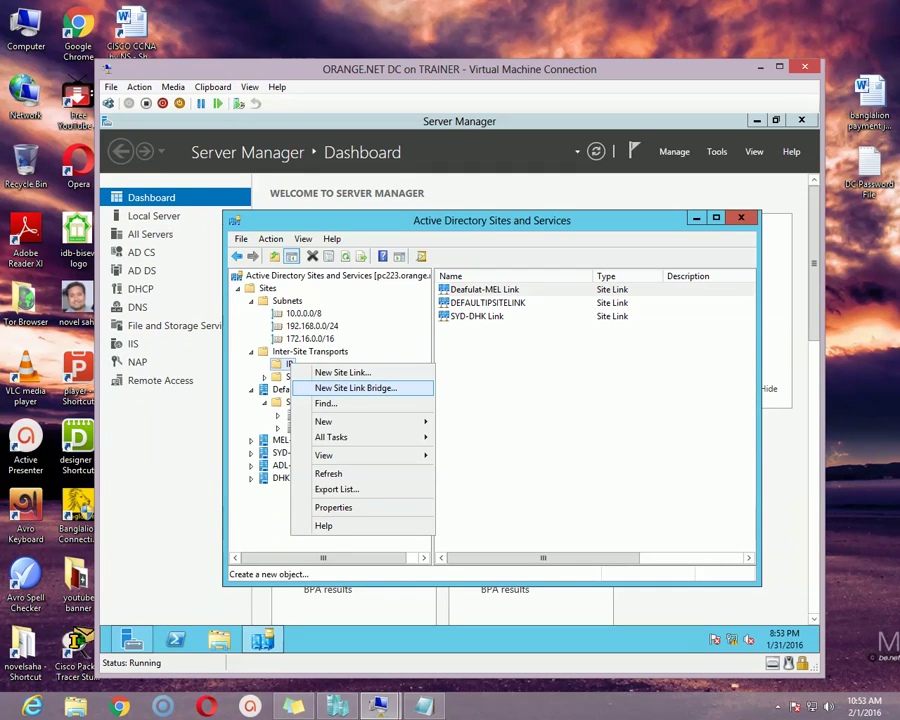
{"action": "left_click", "coordinate": [355, 388]}
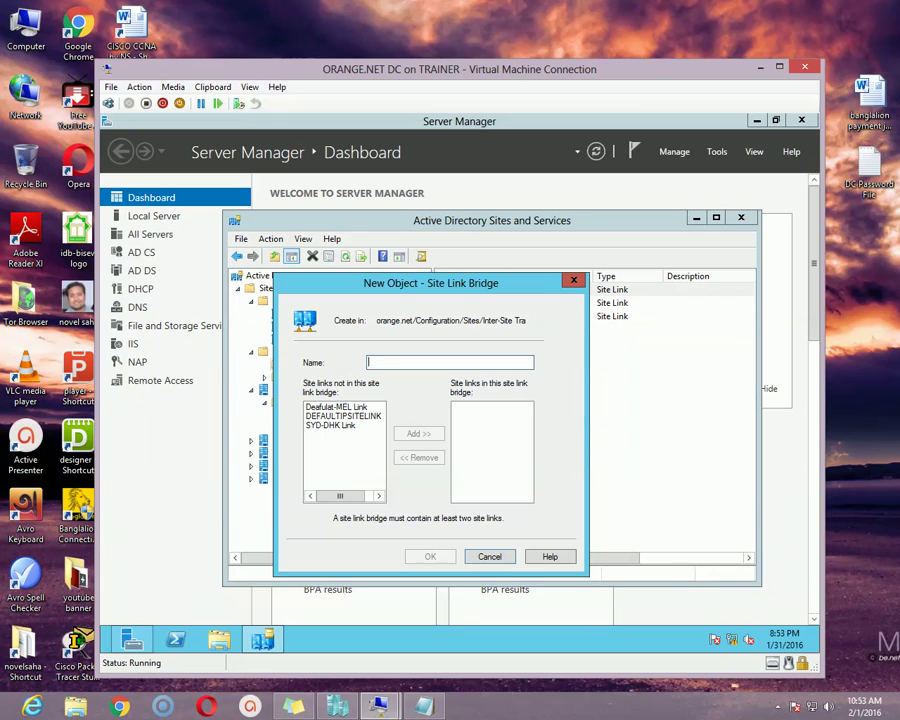
{"action": "left_click", "coordinate": [330, 425]}
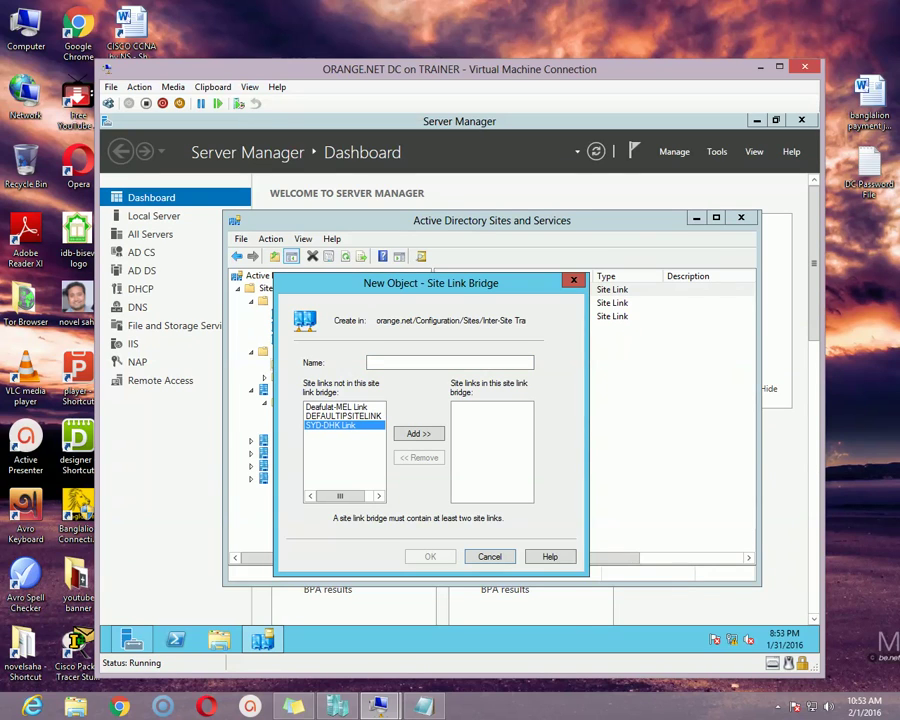
{"action": "key", "text": "alt+a"}
{"action": "left_click", "coordinate": [336, 407]}
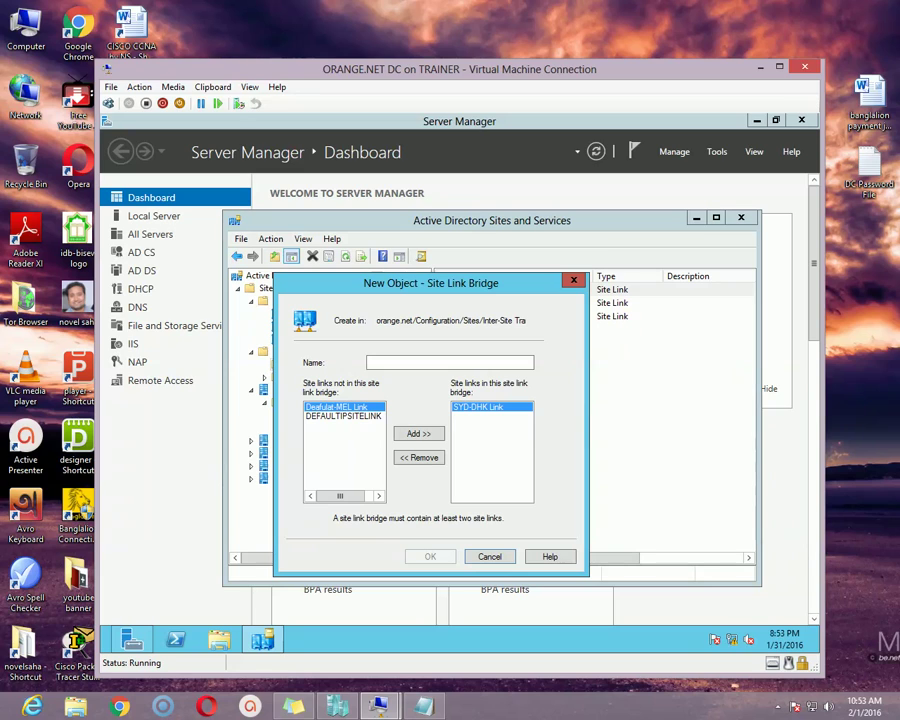
{"action": "key", "text": "alt+a"}
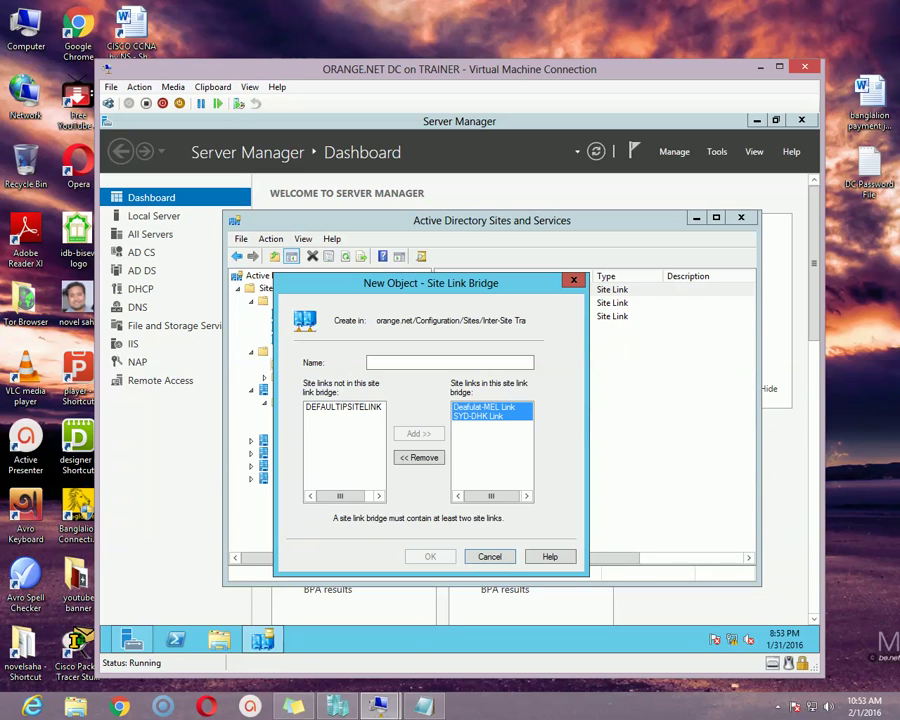
Name the new site link bridge My Sites Link Bridge and create it.
{"action": "left_click", "coordinate": [370, 362]}
{"action": "type", "text": "My "}
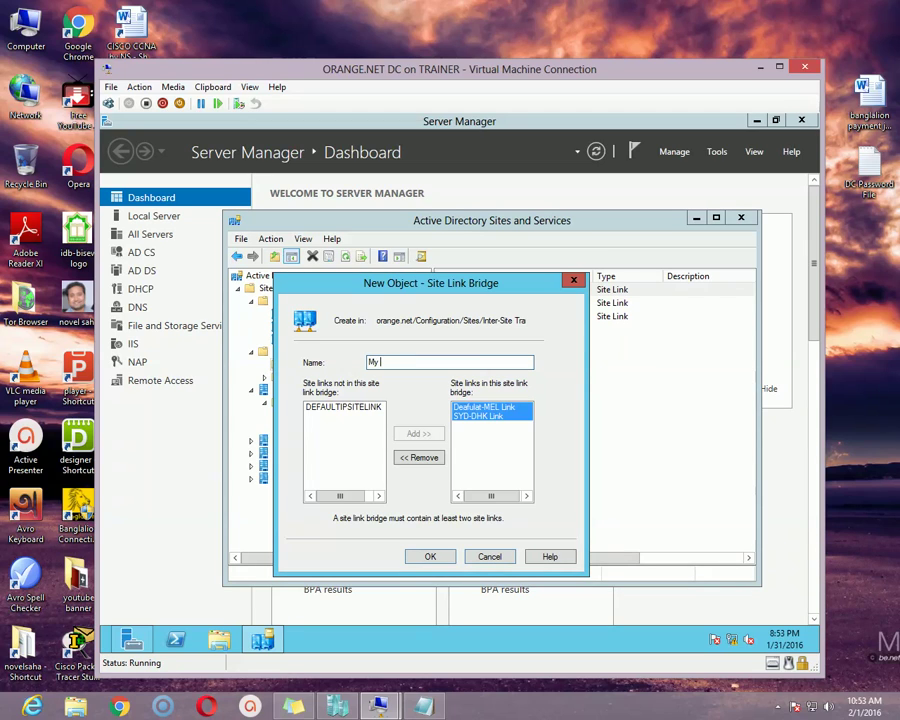
{"action": "type", "text": "Sites Link"}
{"action": "type", "text": "Bridge"}
{"action": "key", "text": "Return"}
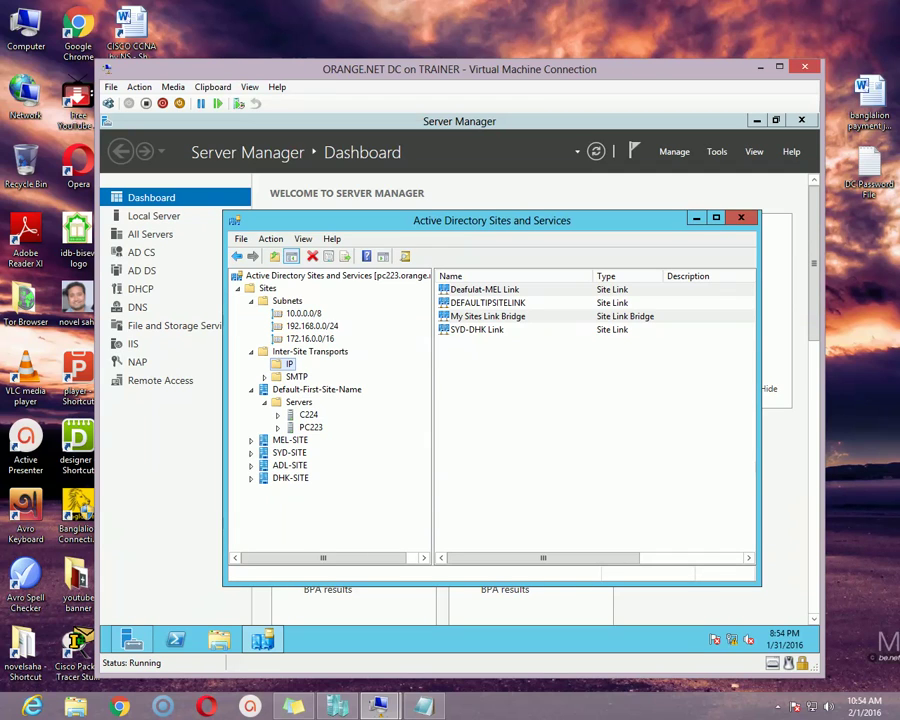
Switch to Notepad to check the DHAKA.NET server entry in DC Password File, and return to the virtual machine.
{"action": "left_click_drag", "start_coordinate": [582, 219], "coordinate": [583, 208]}
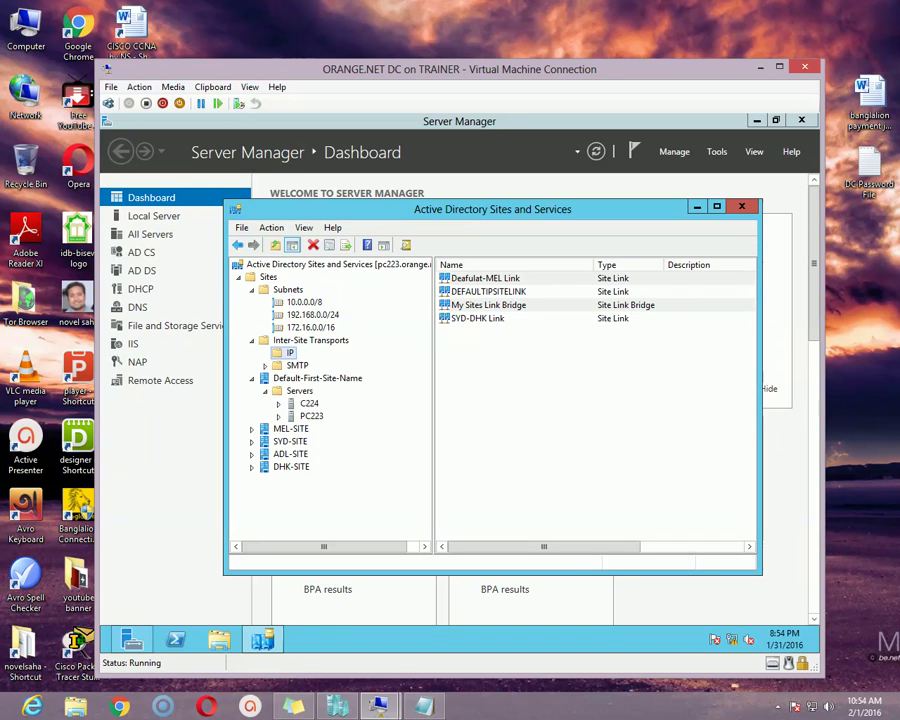
{"action": "mouse_move", "coordinate": [380, 706]}
{"action": "mouse_move", "coordinate": [422, 647]}
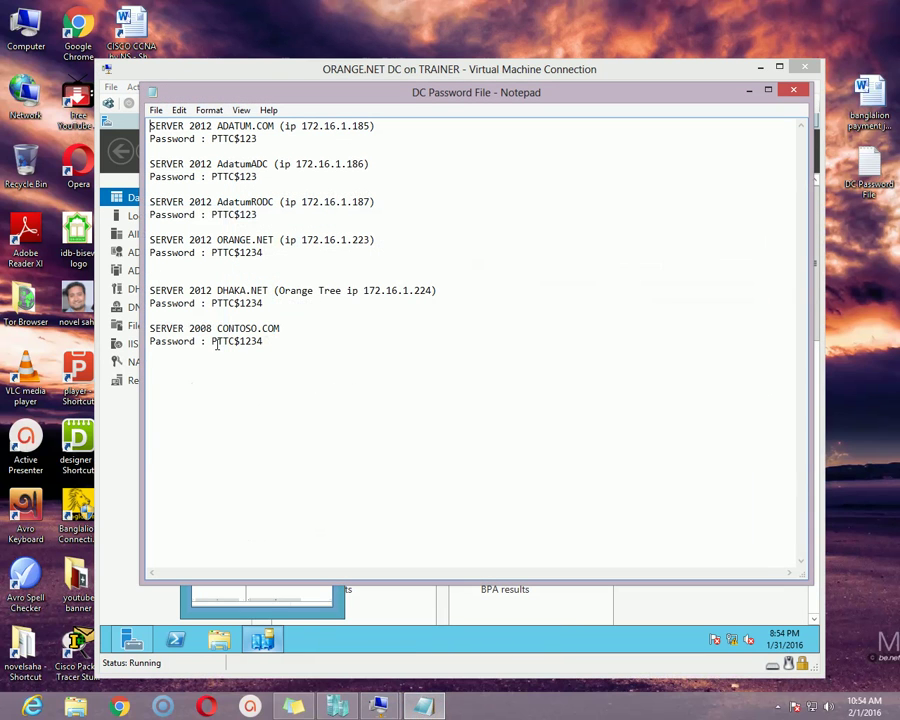
{"action": "left_click", "coordinate": [238, 302]}
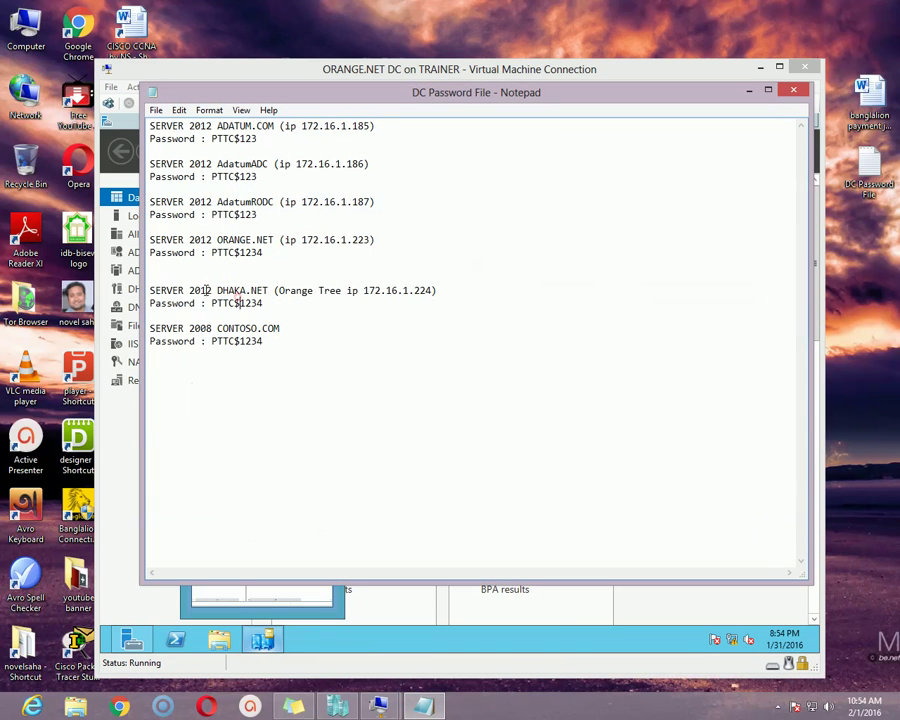
{"action": "left_click", "coordinate": [766, 91]}
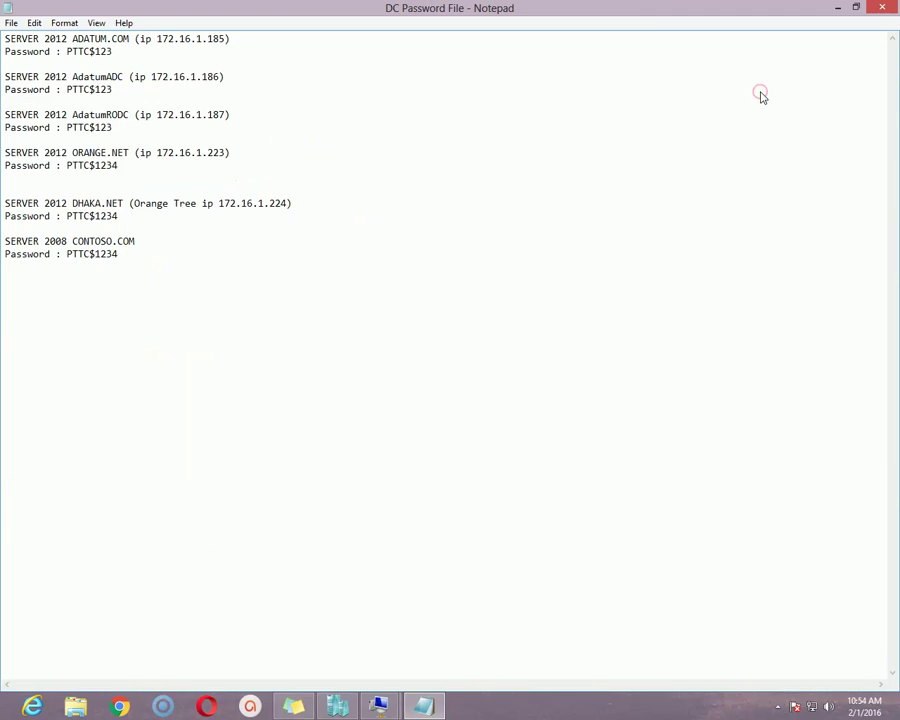
{"action": "left_click", "coordinate": [855, 8]}
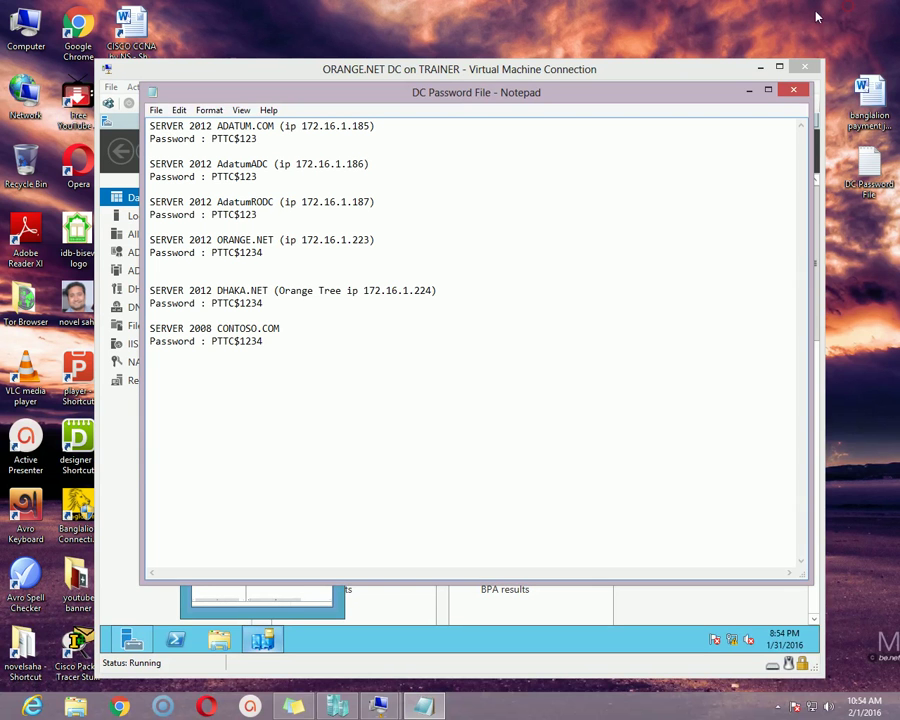
{"action": "left_click", "coordinate": [710, 63]}
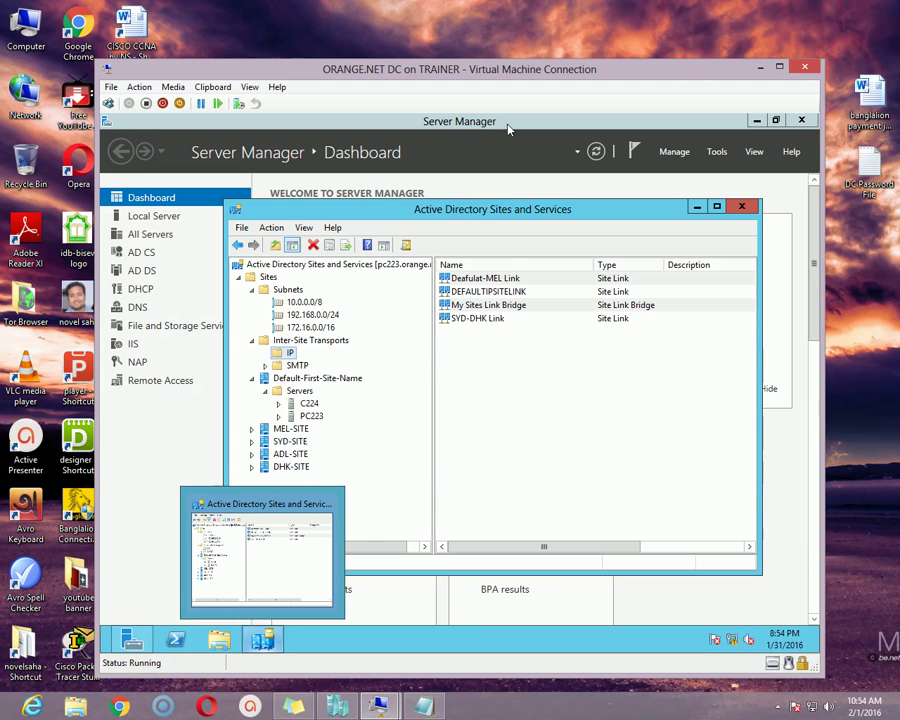
Move the server C224 from Default-First-Site-Name to DHK-SITE.
{"action": "left_click", "coordinate": [309, 403]}
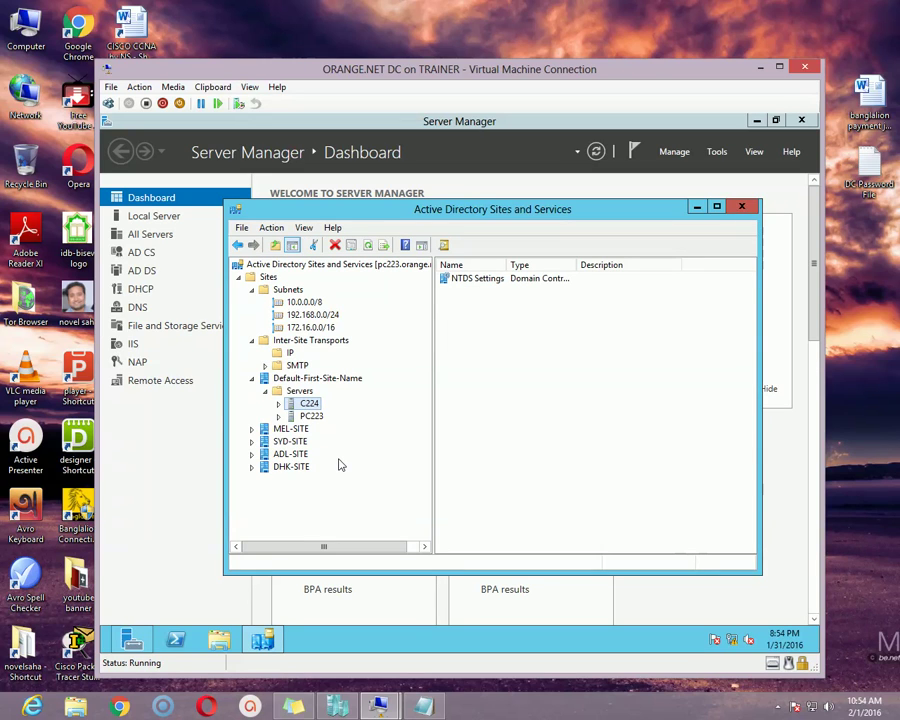
{"action": "right_click", "coordinate": [311, 405]}
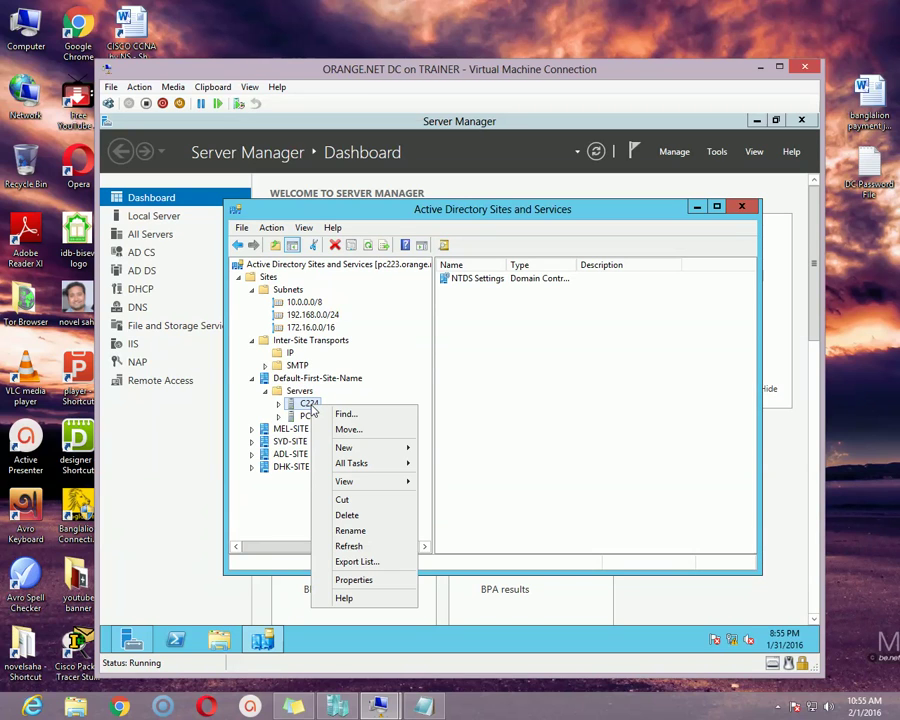
{"action": "left_click", "coordinate": [381, 432]}
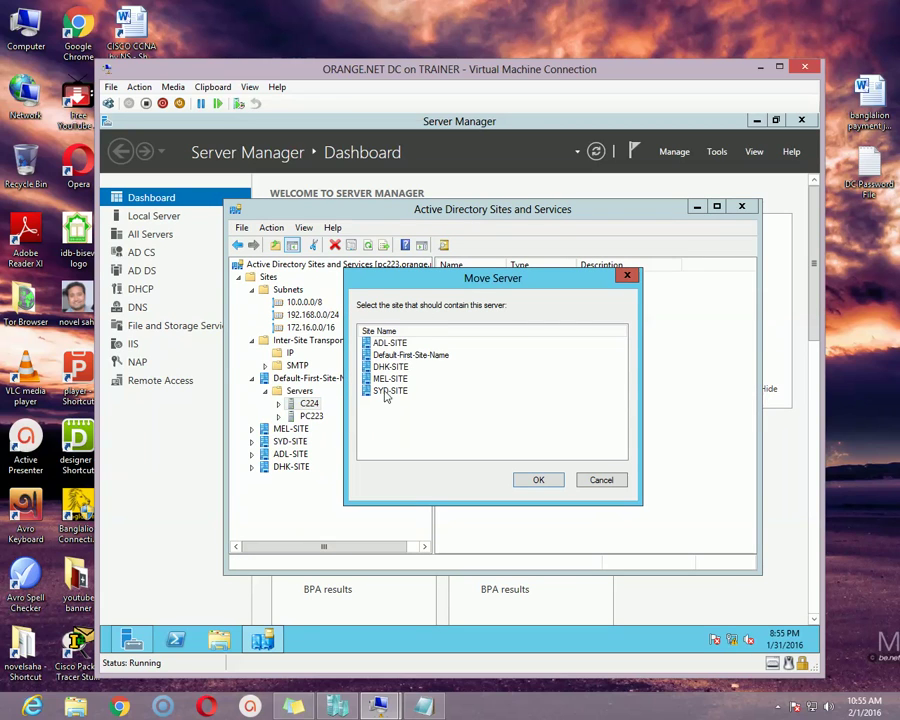
{"action": "left_click", "coordinate": [390, 366]}
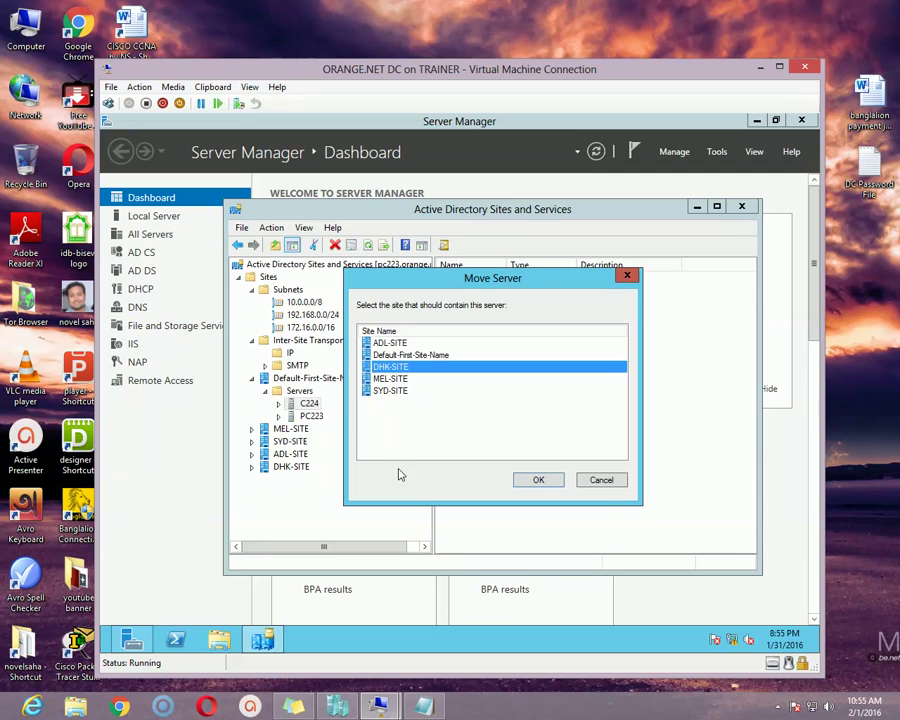
{"action": "left_click", "coordinate": [538, 479]}
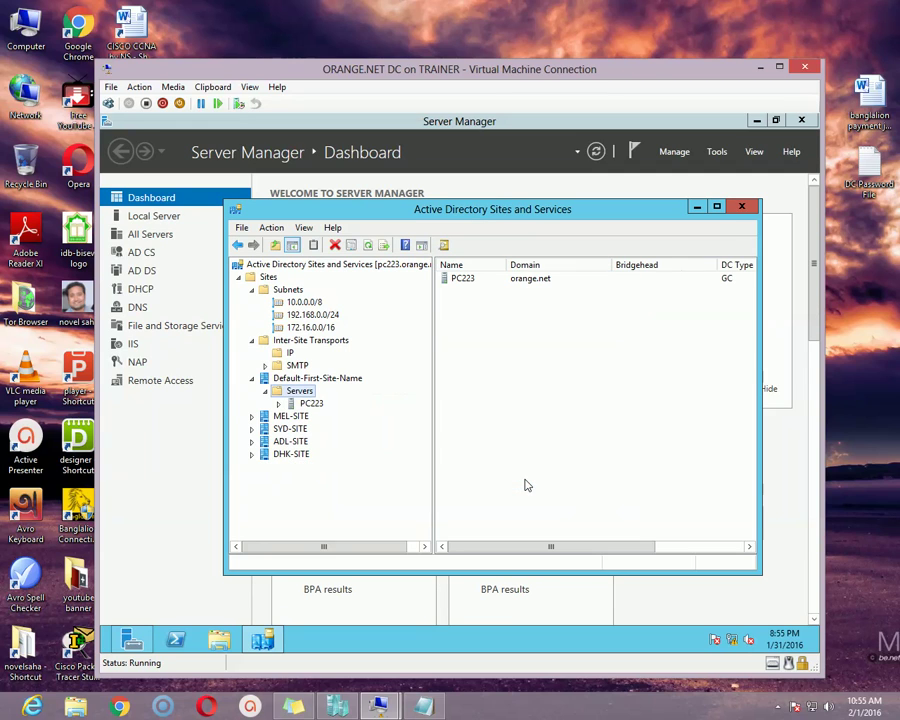
Collapse Default-First-Site-Name and expand DHK-SITE down to the NTDS Settings of server C224.
{"action": "left_click", "coordinate": [251, 378]}
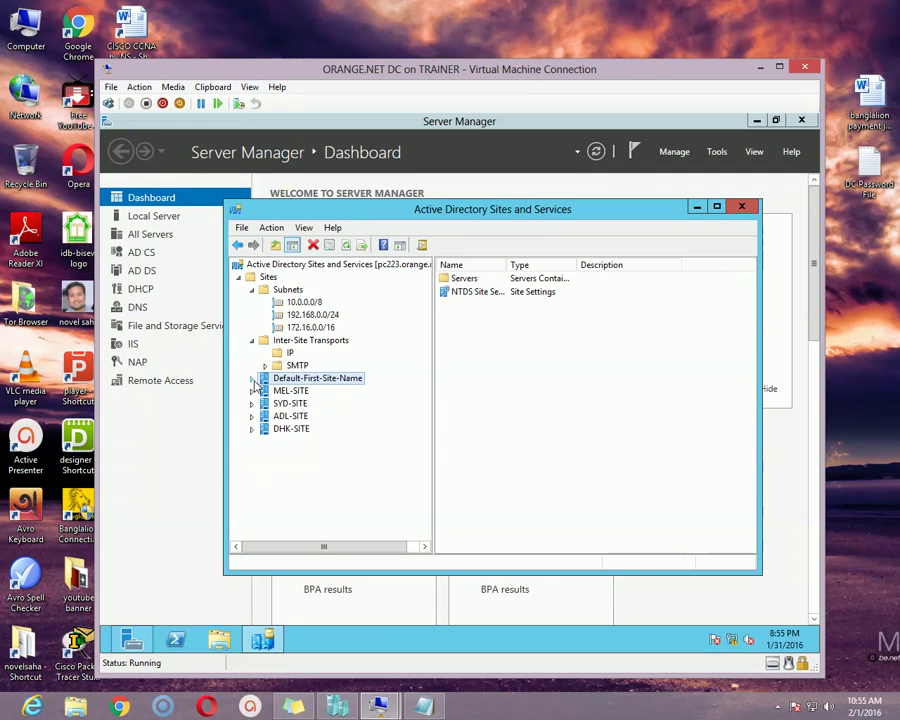
{"action": "left_click", "coordinate": [251, 429]}
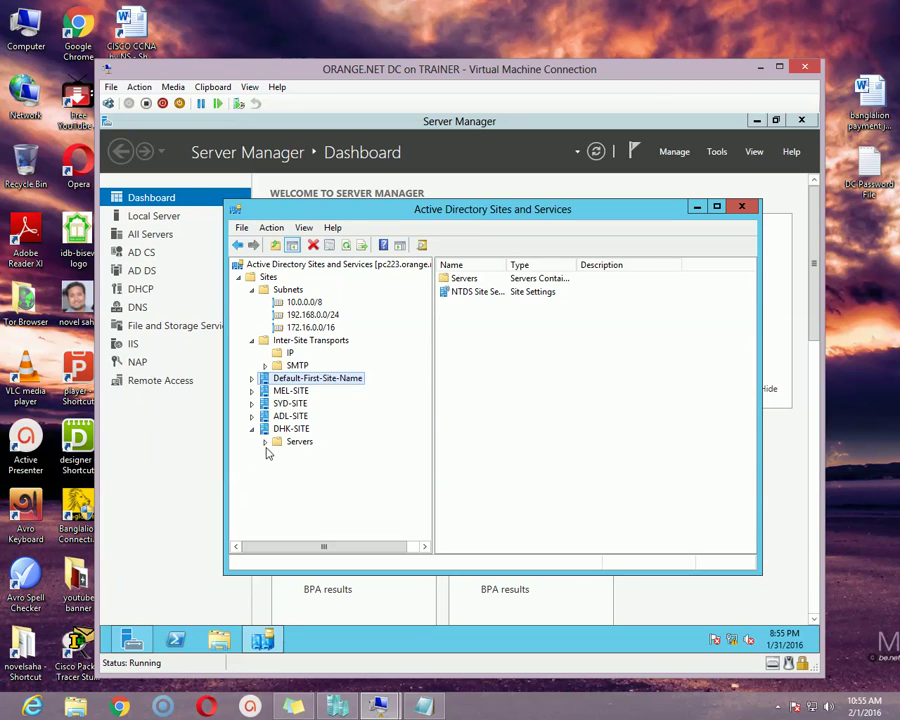
{"action": "left_click", "coordinate": [265, 442]}
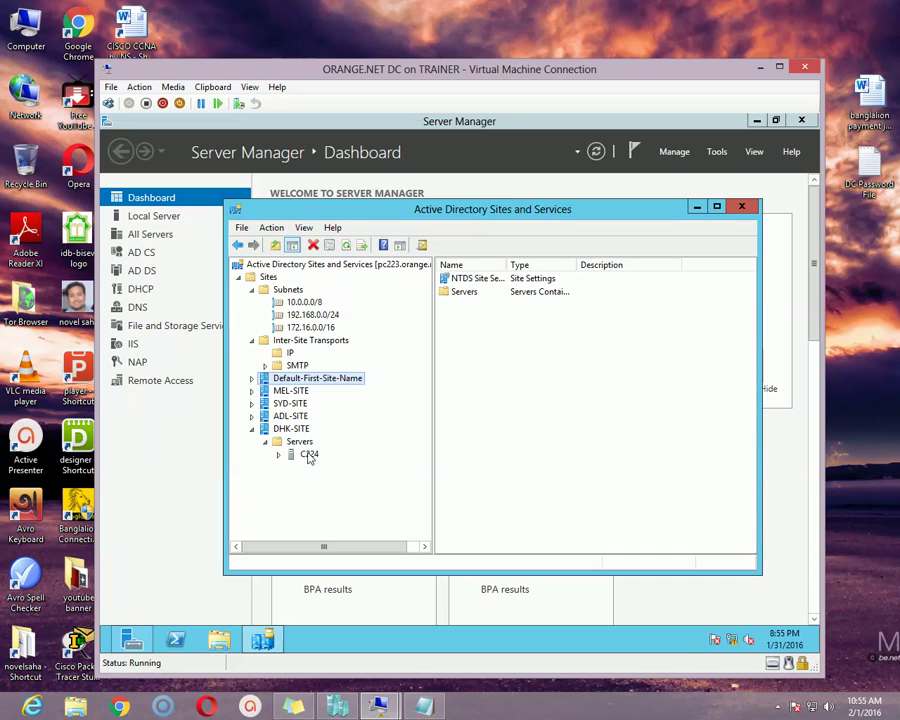
{"action": "left_click", "coordinate": [278, 455]}
{"action": "left_click", "coordinate": [305, 469]}
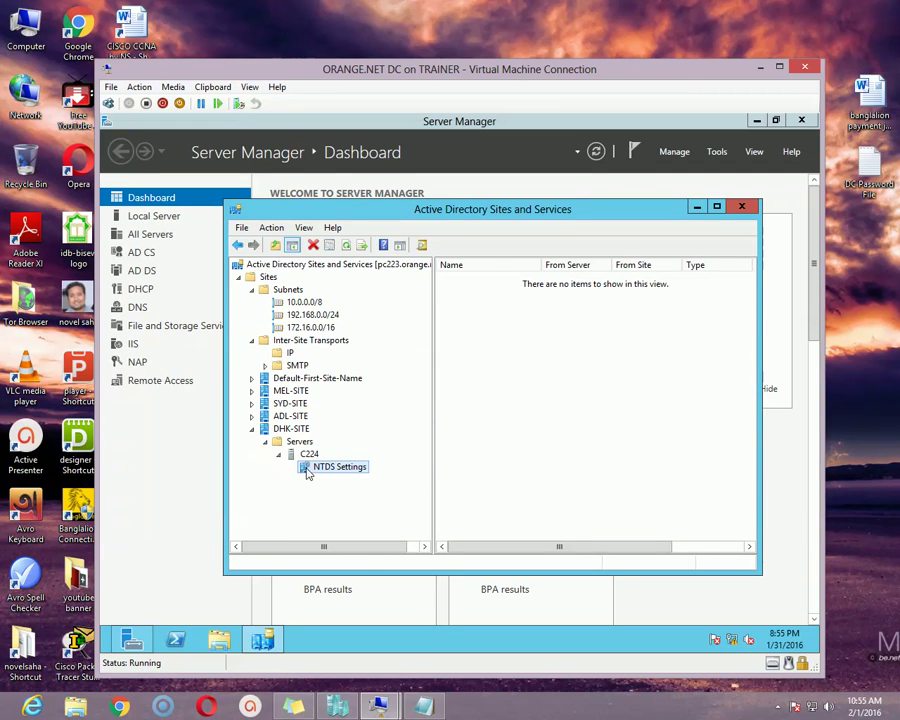
Review the general properties of C224's NTDS Settings, including the Global Catalog option, and close them.
{"action": "right_click", "coordinate": [307, 473]}
{"action": "left_click", "coordinate": [342, 439]}
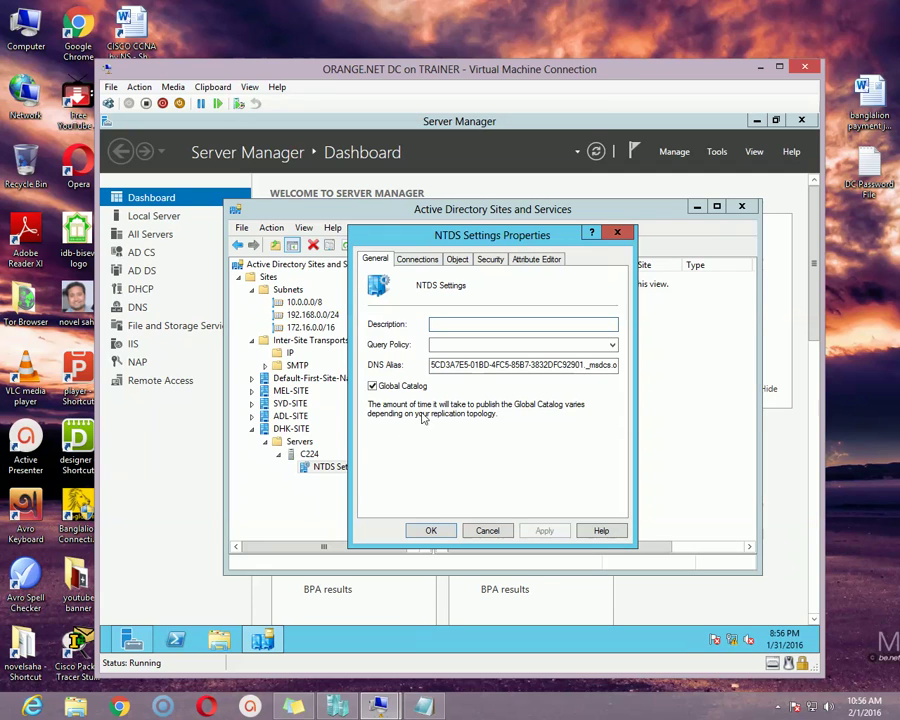
{"action": "left_click", "coordinate": [445, 530]}
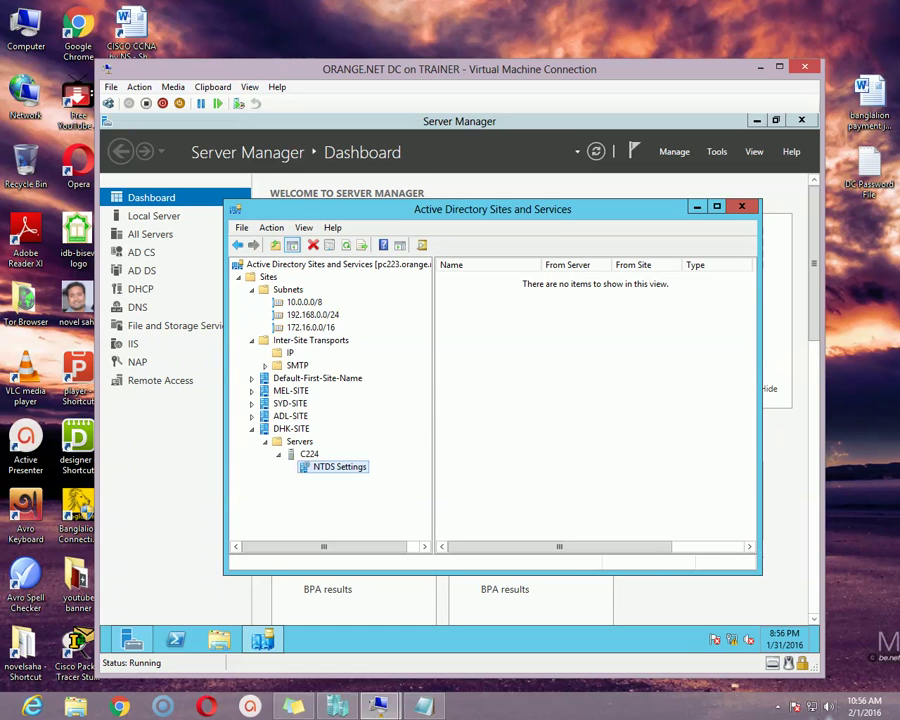
{"action": "left_click", "coordinate": [778, 706]}
{"action": "mouse_move", "coordinate": [840, 690]}
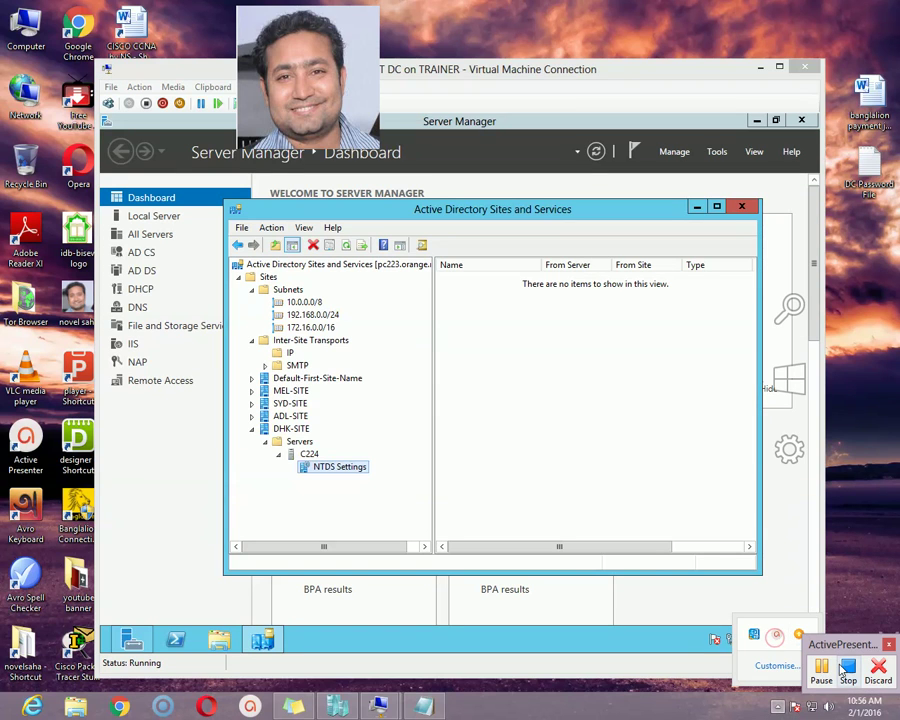